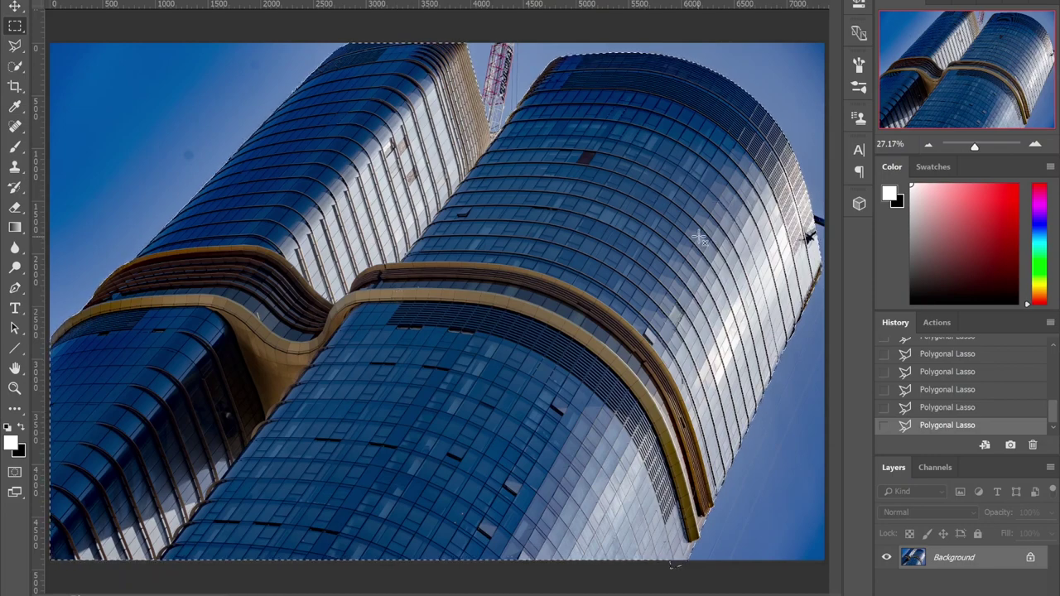
Step: Zoom in on the tower's building edges, magnifying the view to about 670%
left_click(1035, 146)
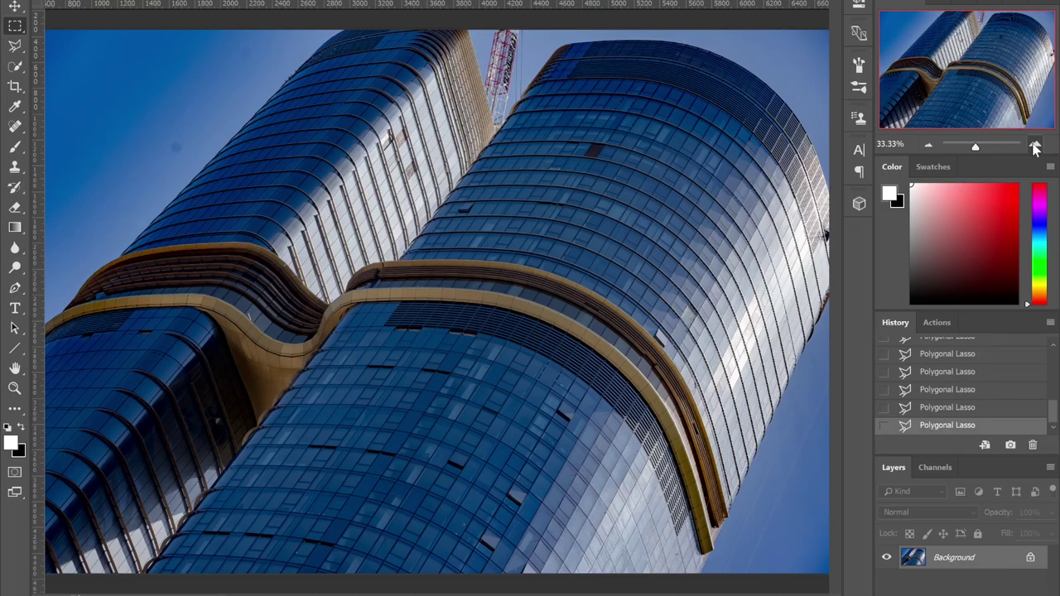
key("ctrl+plus")
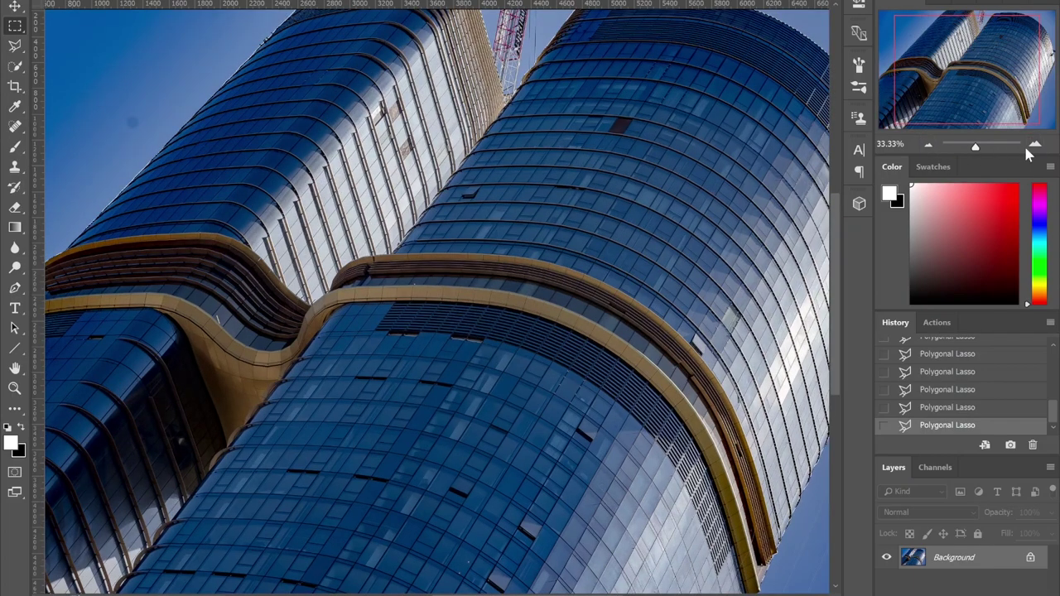
left_click(1035, 147)
left_click(1035, 146)
left_click(1034, 146)
left_click(1034, 146)
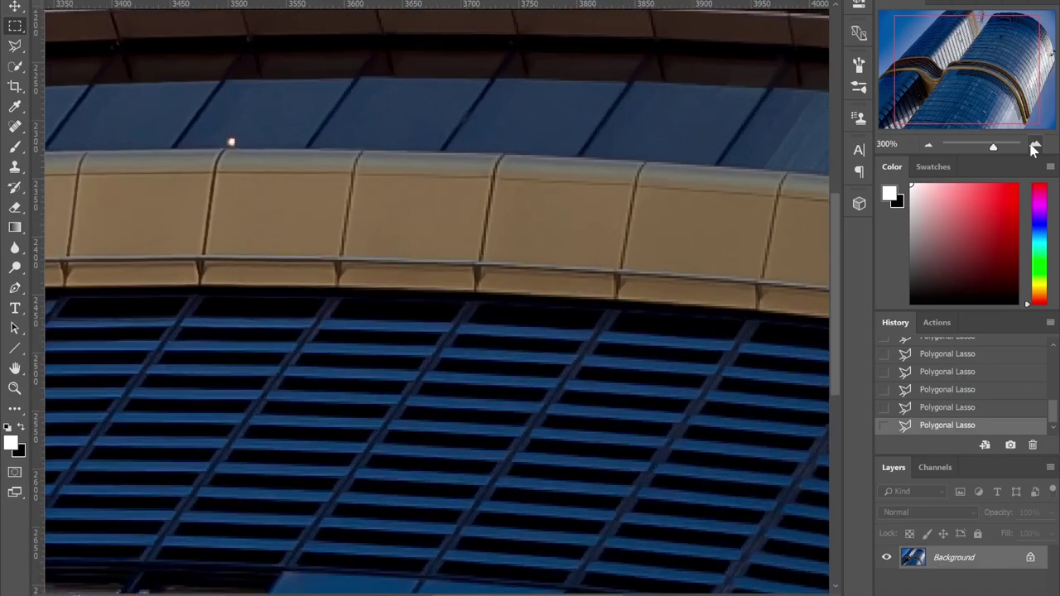
left_click(929, 147)
left_click(929, 146)
left_click(929, 146)
mouse_move(973, 146)
left_mouse_down()
mouse_move(1003, 149)
mouse_move(972, 151)
mouse_move(978, 161)
left_mouse_up()
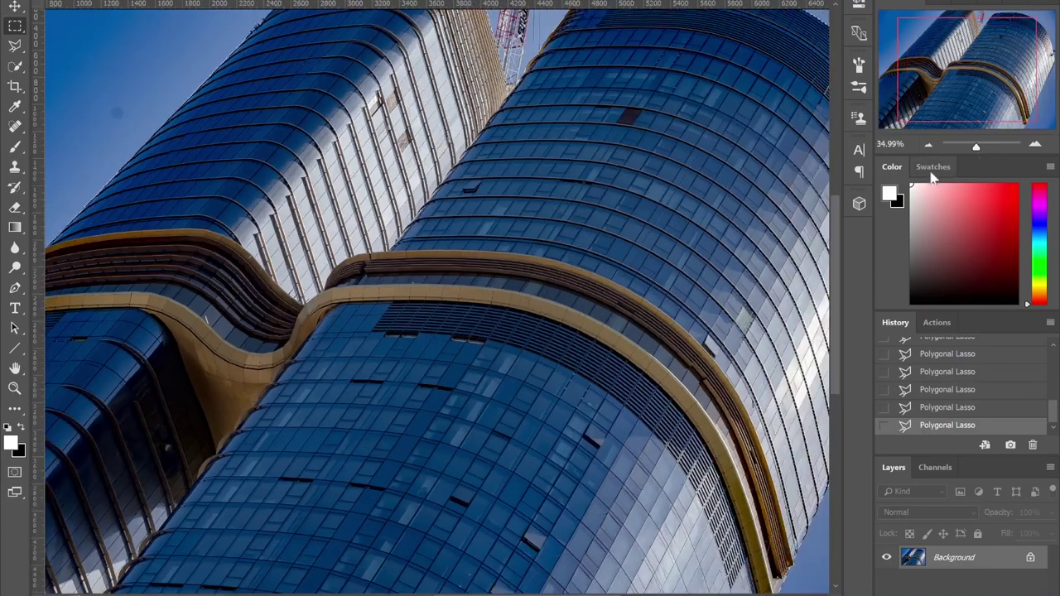
Step: Settle the zoom at about 426% and show Layer 1's mirrored tower image
left_click(929, 145)
left_click(929, 146)
mouse_move(965, 147)
left_mouse_down()
mouse_move(1000, 147)
mouse_move(997, 157)
mouse_move(973, 151)
left_mouse_up()
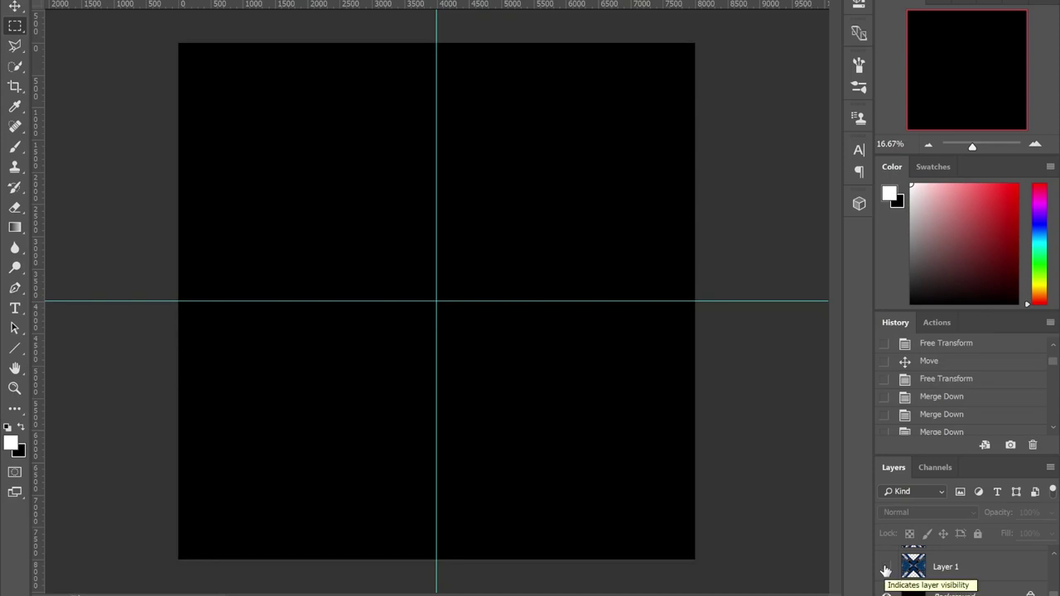
left_click(886, 568)
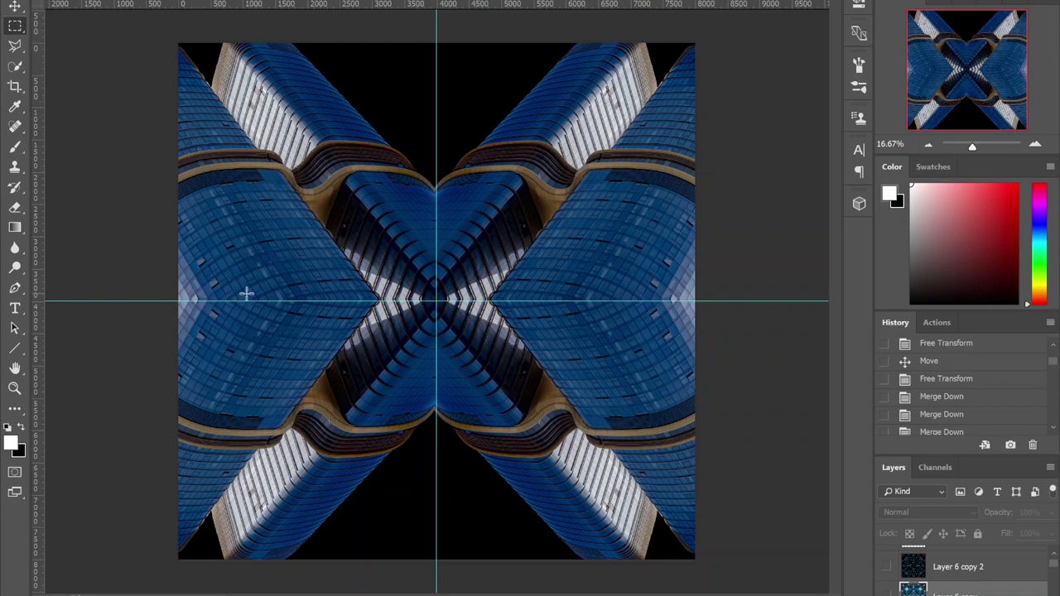
Step: Hide the centre guides over the canvas
key("ctrl+semicolon")
key("ctrl+semicolon")
scroll(961, 568, "down", 5)
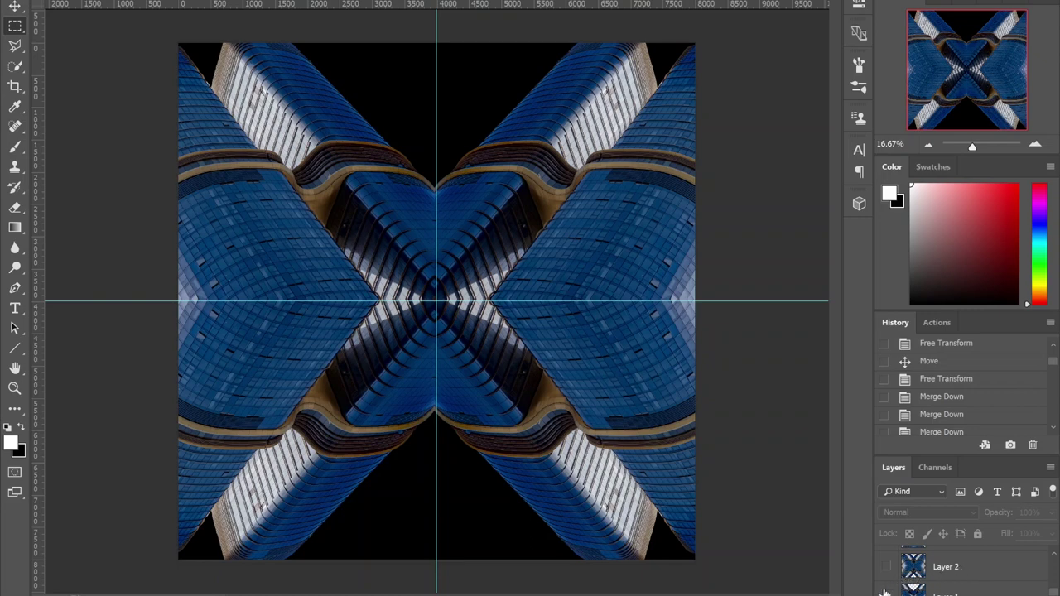
scroll(884, 591, "up", 3)
scroll(884, 592, "down", 3)
scroll(889, 592, "down", 1)
scroll(890, 585, "up", 1)
Step: Hide Layer 1 and show Layer 2's arched mirrored pattern, checking it against Layer 1 copy
left_click(888, 588)
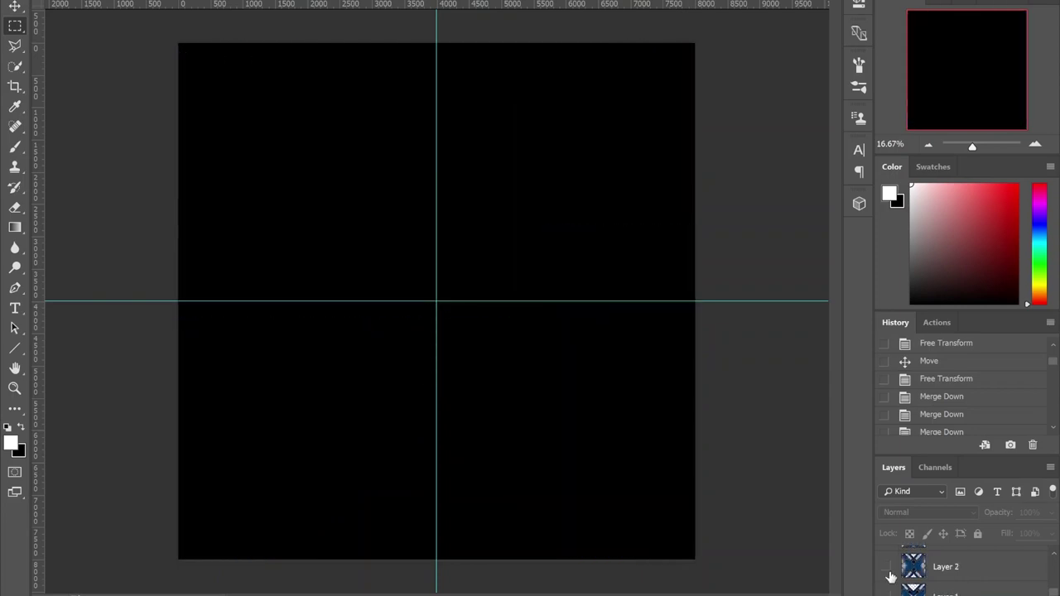
left_click(886, 566)
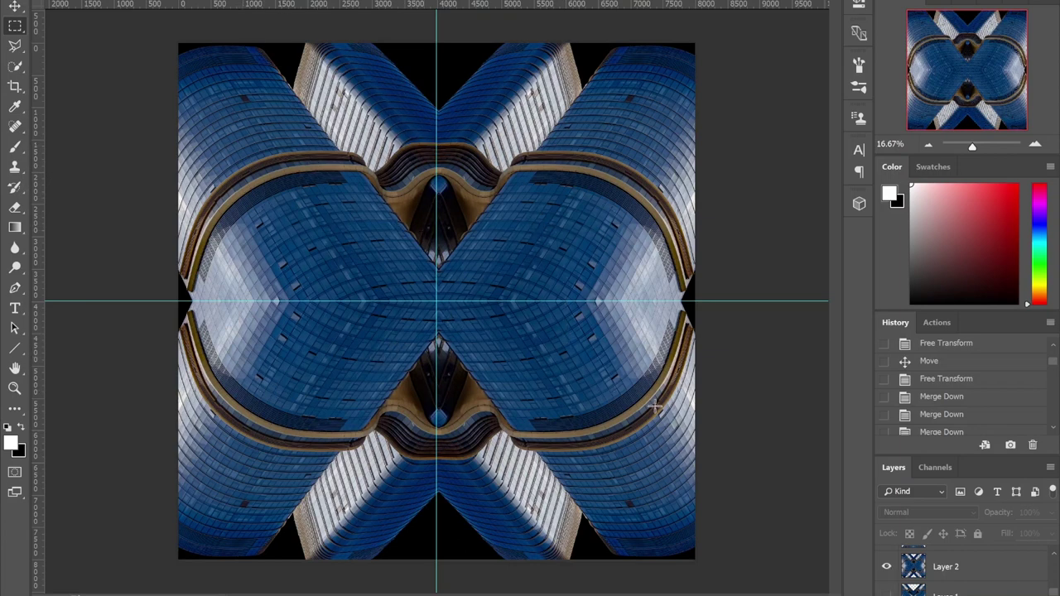
scroll(880, 568, "up", 1)
left_click(885, 574)
scroll(886, 573, "down", 1)
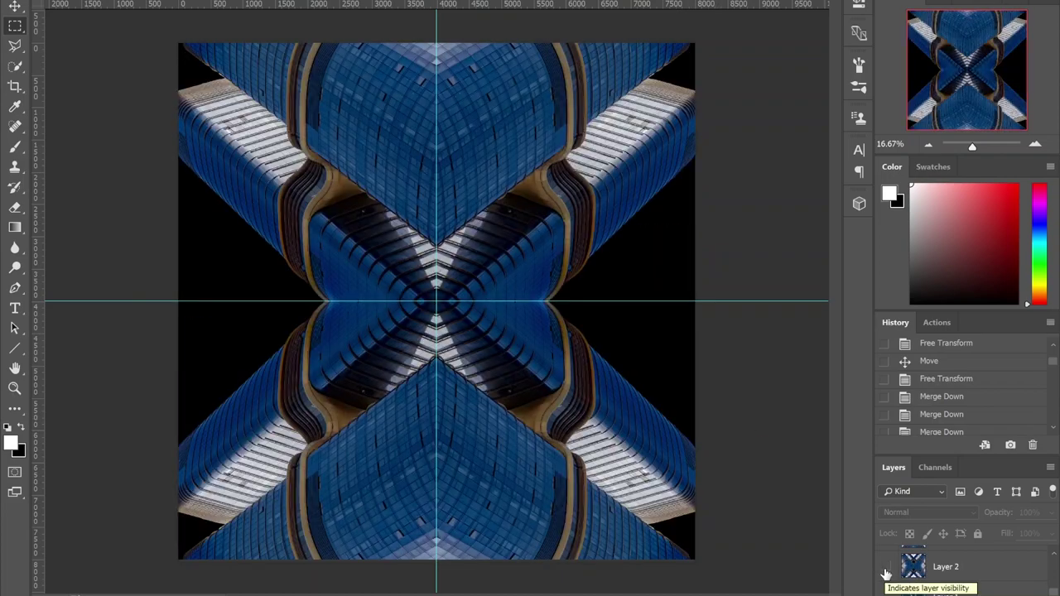
scroll(886, 573, "up", 1)
scroll(886, 572, "down", 1)
scroll(886, 571, "up", 1)
left_click(886, 569)
scroll(887, 573, "down", 1)
left_click(888, 572)
Step: Compare Layer 1 copy's pattern, leave it hidden, and duplicate it as Layer 1 copy 2
scroll(889, 572, "up", 1)
left_click(888, 569)
left_click(887, 570)
left_click(887, 570)
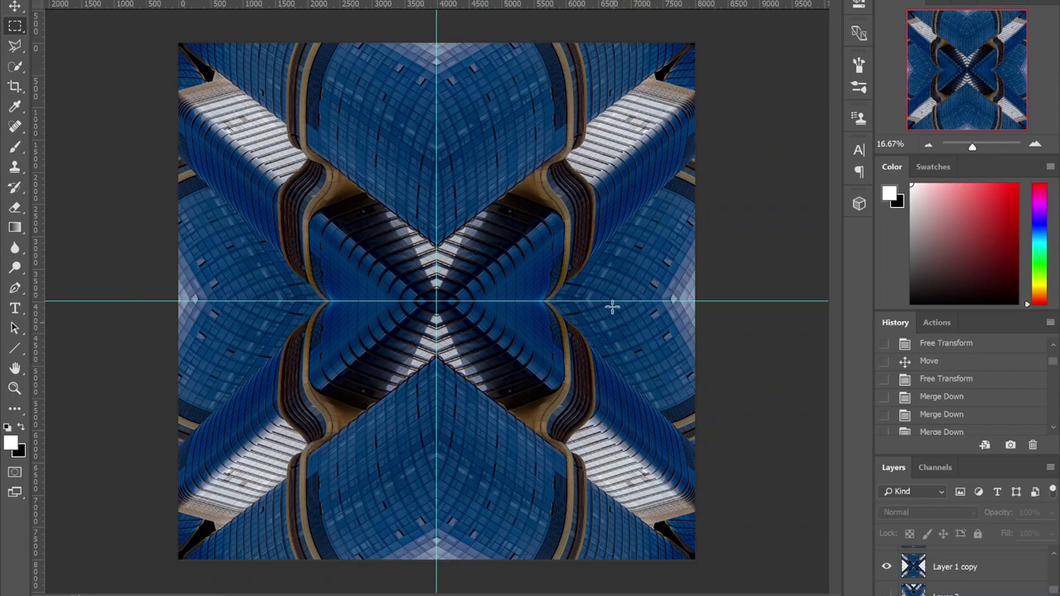
left_click(887, 567)
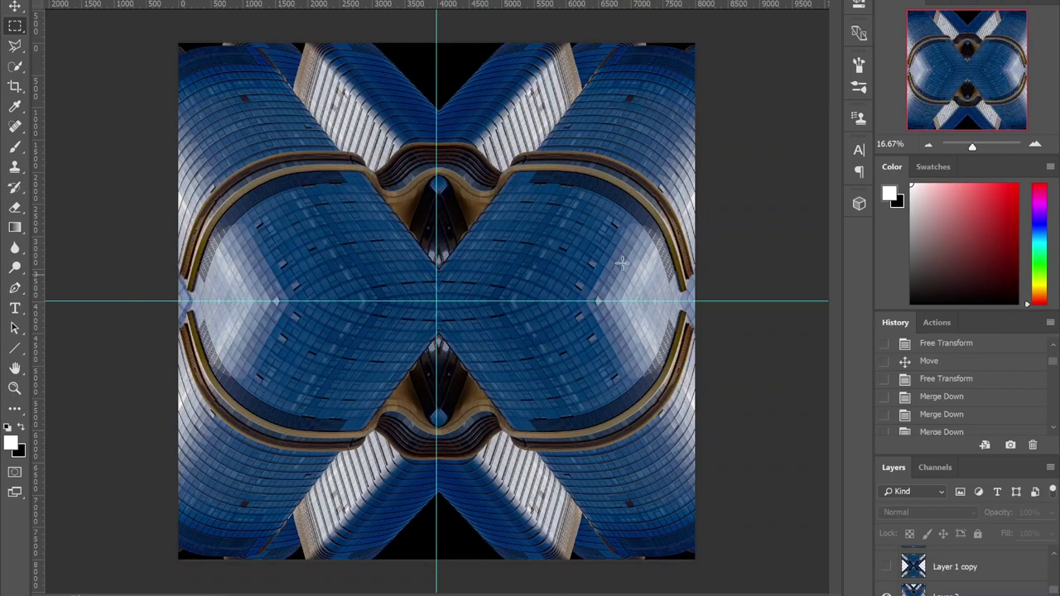
left_click(887, 566)
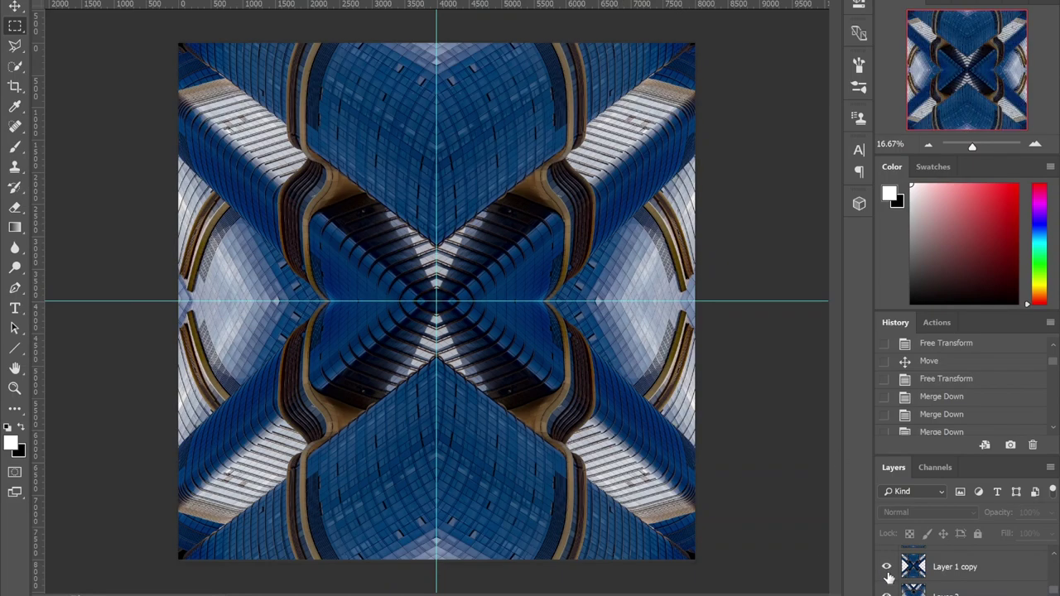
left_click(887, 566)
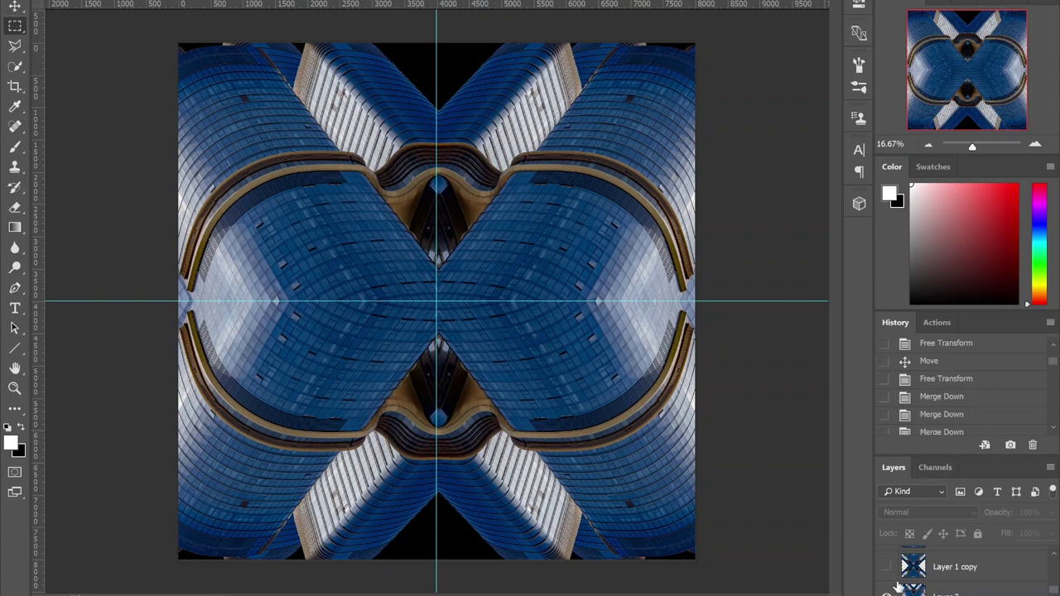
key("ctrl+j")
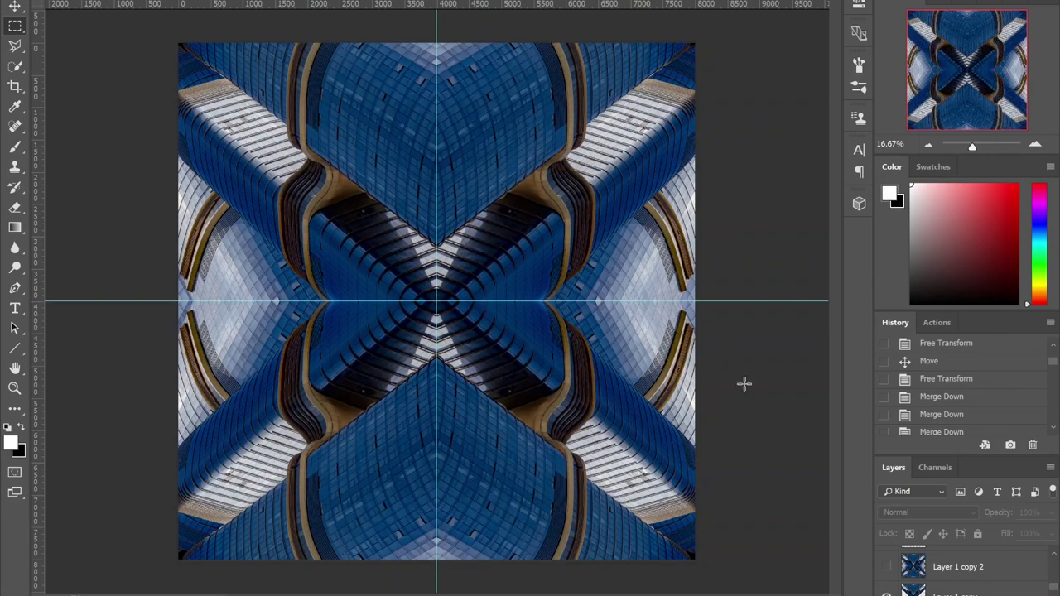
Step: Hide the other pattern layers and show Layer 1 copy 2's cross of diamonds
left_click(886, 586)
left_click(886, 586)
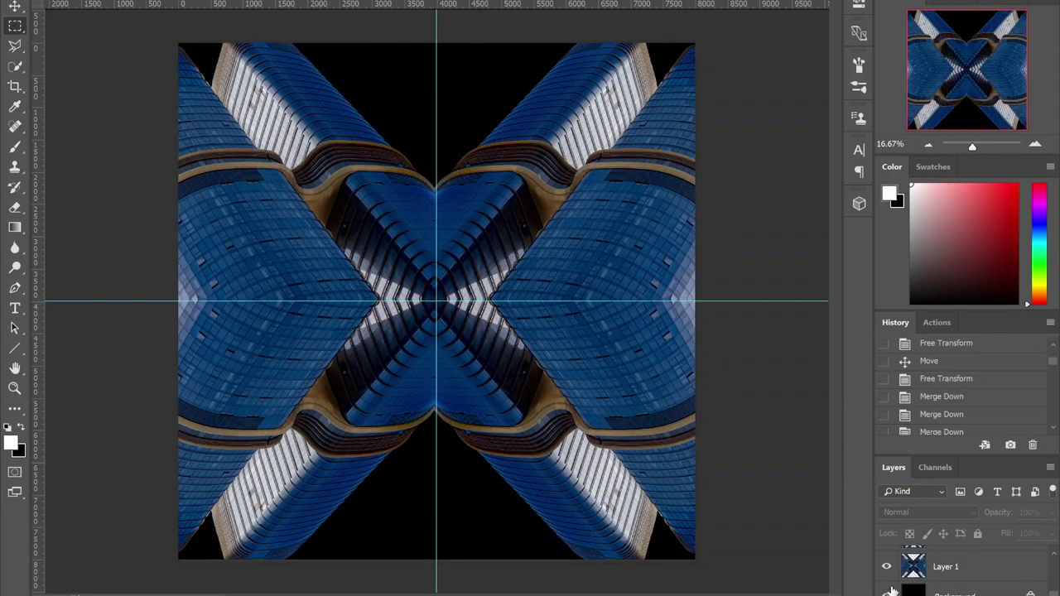
left_click(887, 583)
left_click(886, 567)
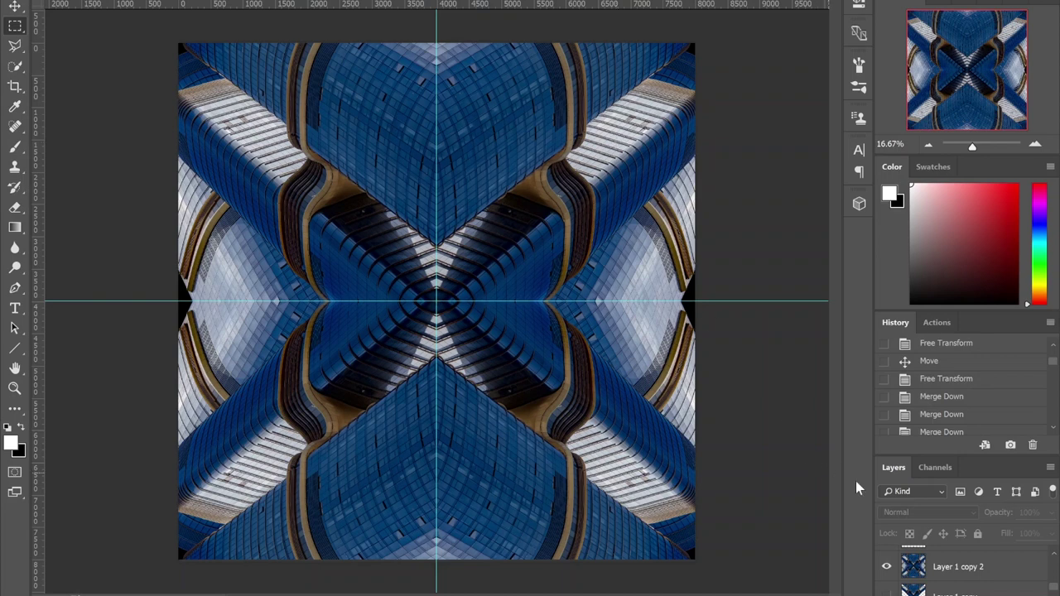
scroll(920, 581, "up", 1)
scroll(891, 592, "up", 1)
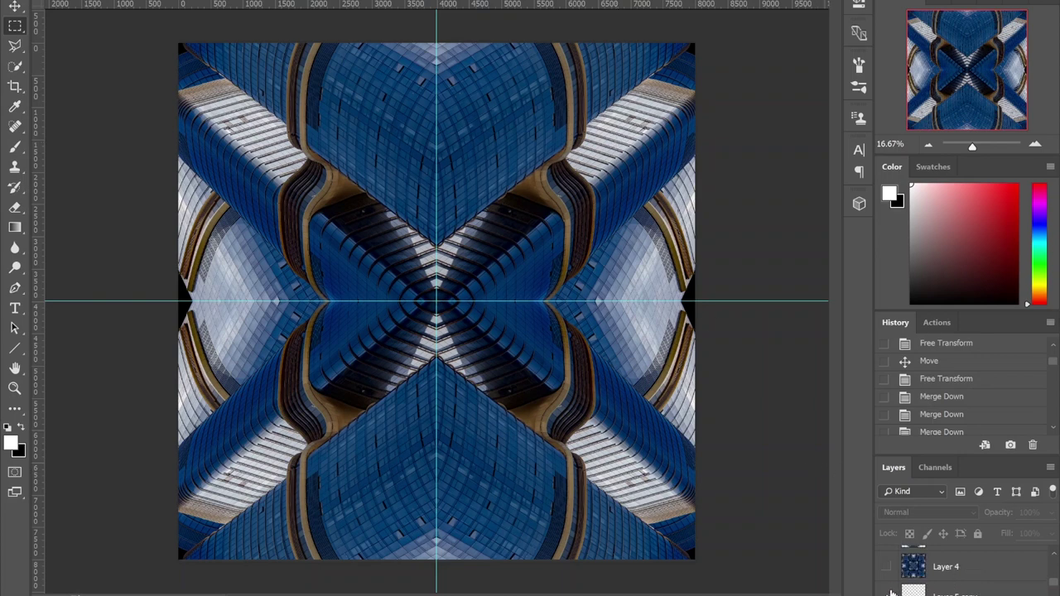
scroll(891, 592, "down", 1)
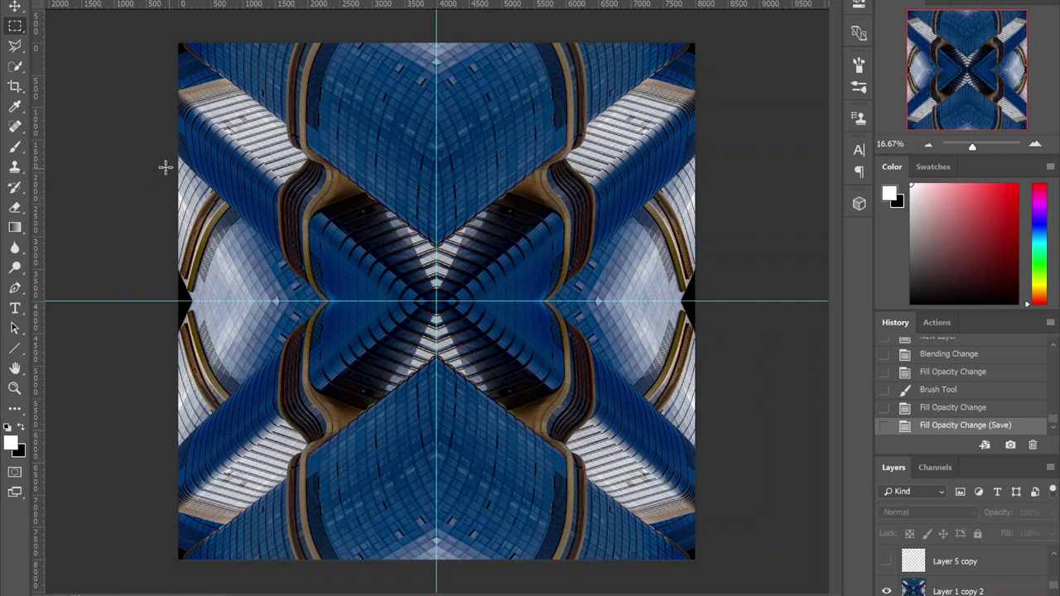
scroll(1007, 583, "up", 3)
scroll(963, 357, "up", 10)
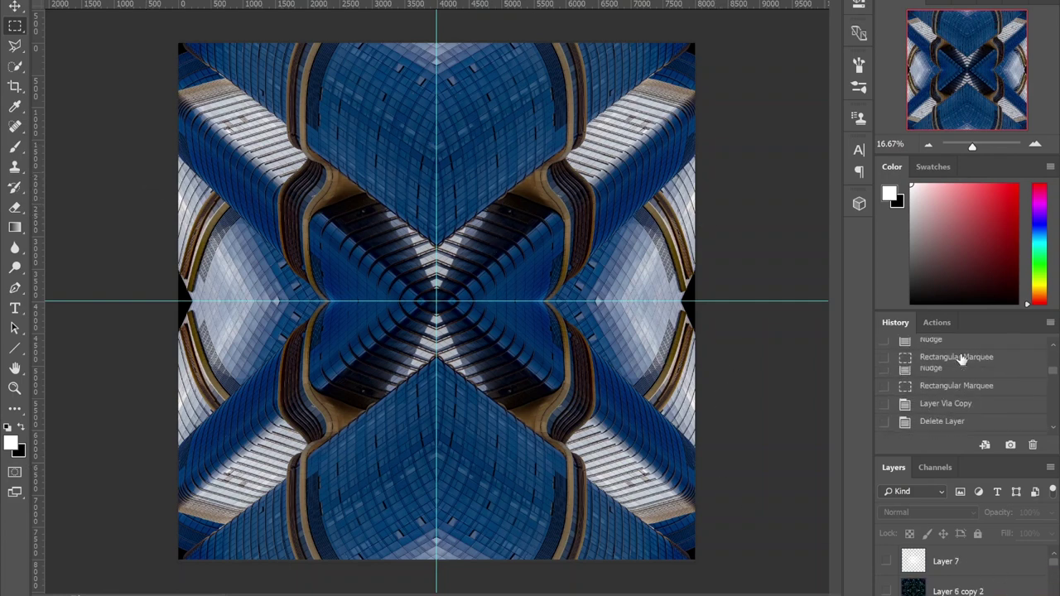
Step: Replay history from the half-black stage through the duplicated and transformed states to the rotated diamond stage
left_click(942, 380)
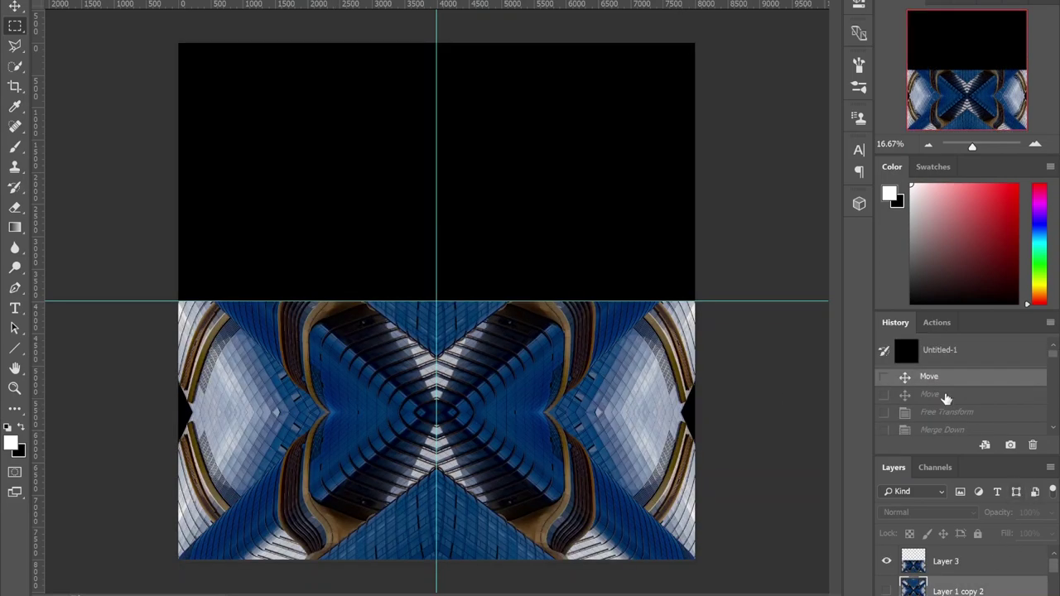
left_click(947, 396)
left_click(950, 413)
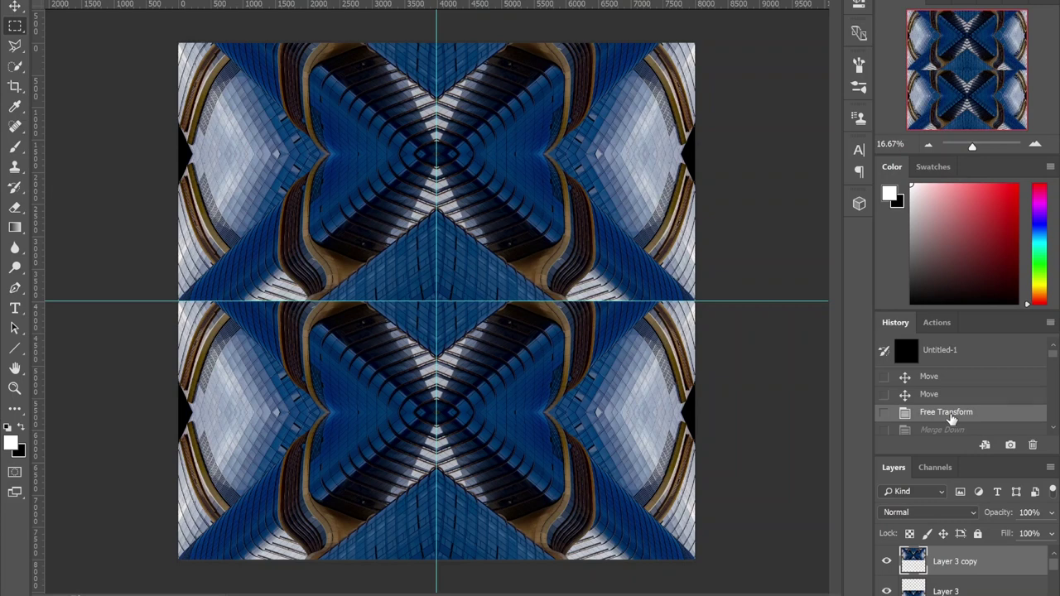
scroll(951, 418, "down", 1)
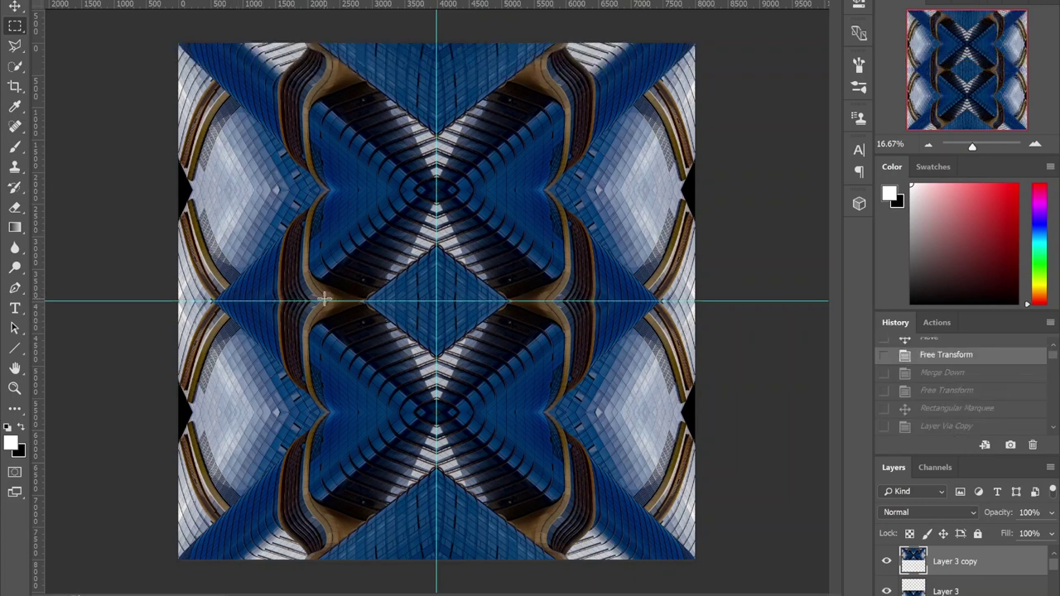
key("ctrl+semicolon")
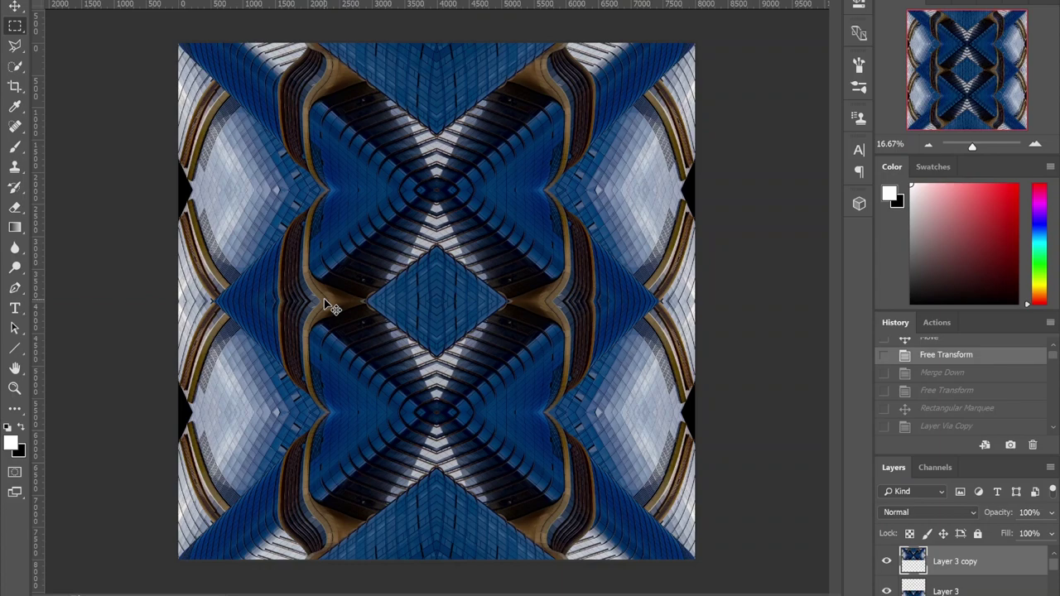
key("ctrl+semicolon")
left_click(961, 390)
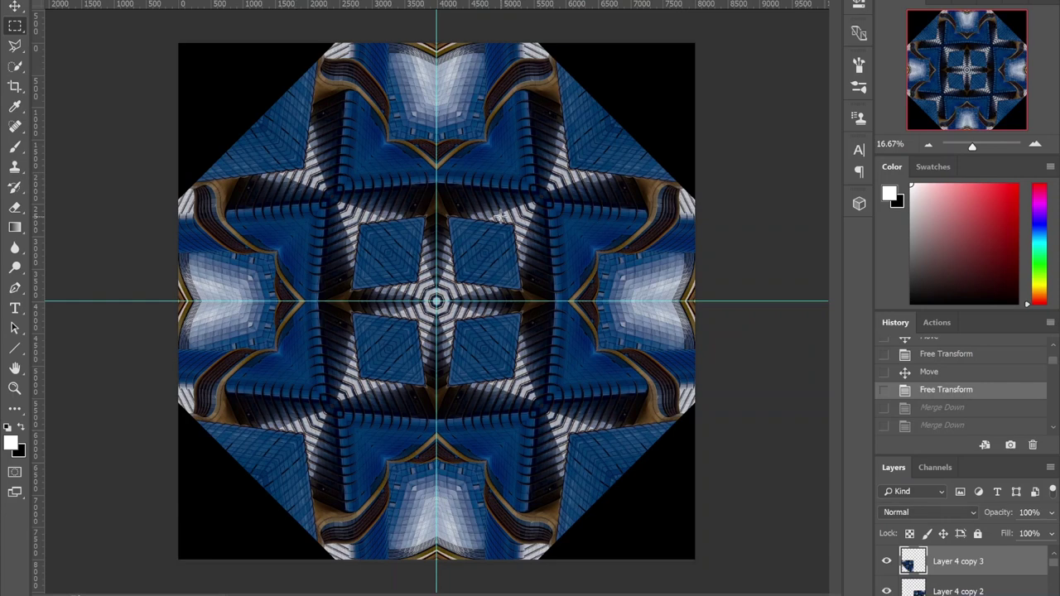
Step: Hide the guides and revert history to the Deselect, then the Delete Layer state
key("ctrl+semicolon")
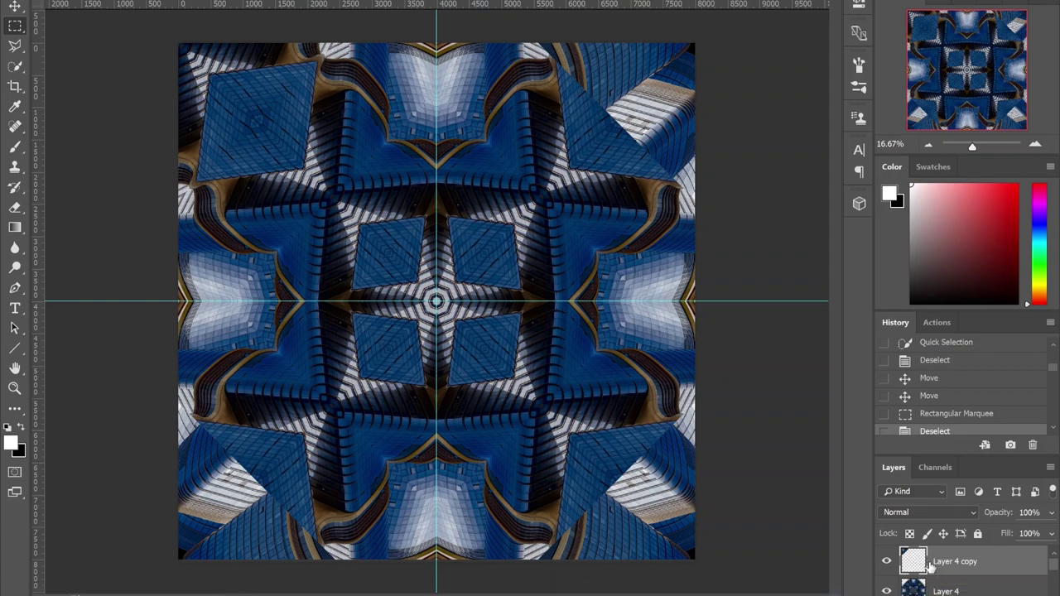
scroll(972, 380, "up", 2)
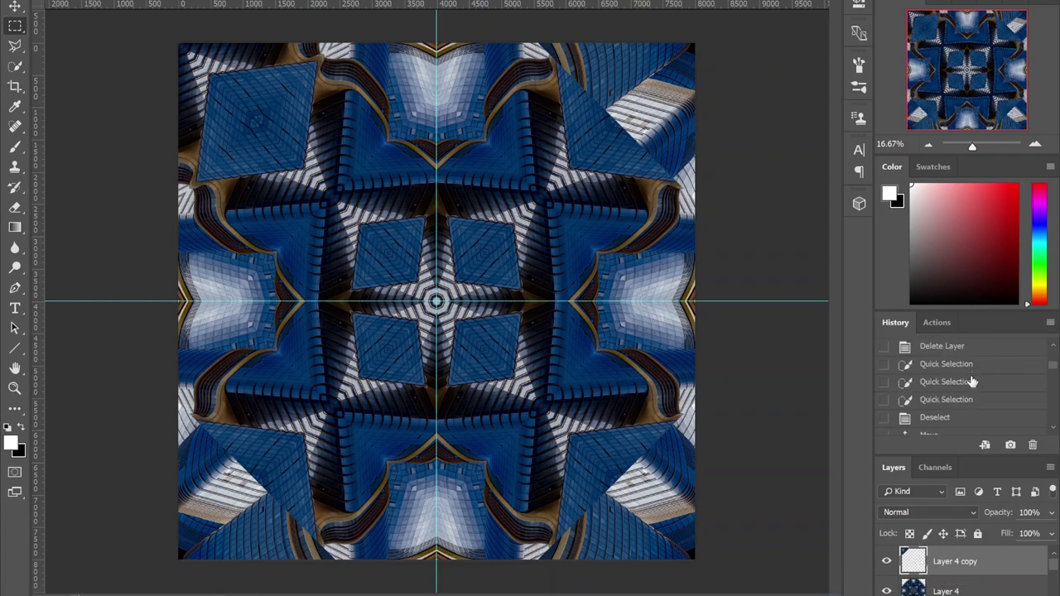
left_click(936, 417)
scroll(941, 401, "up", 1)
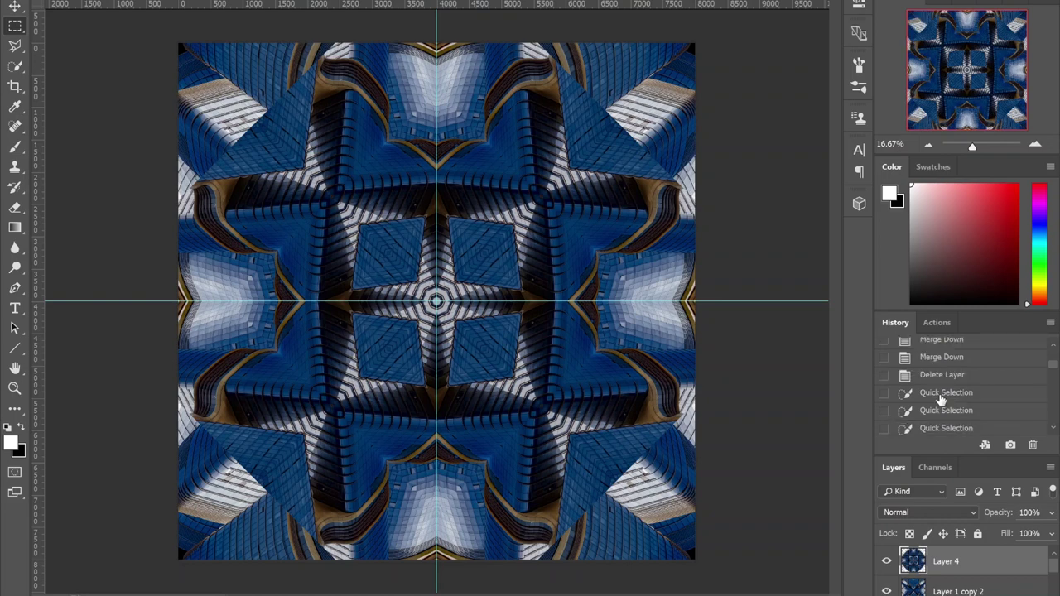
scroll(941, 400, "up", 1)
left_click(941, 404)
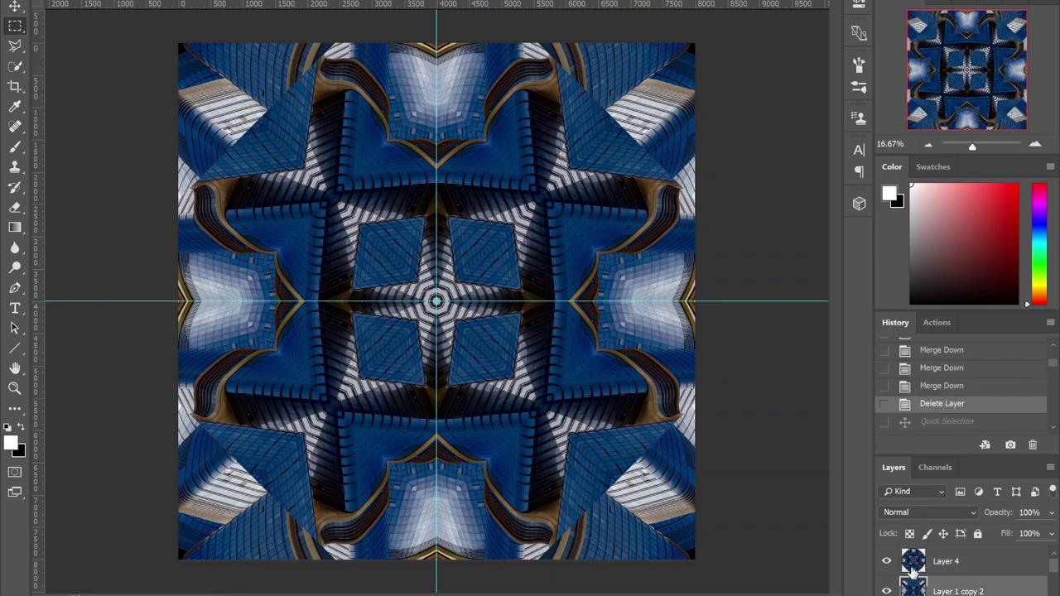
scroll(913, 570, "down", 2)
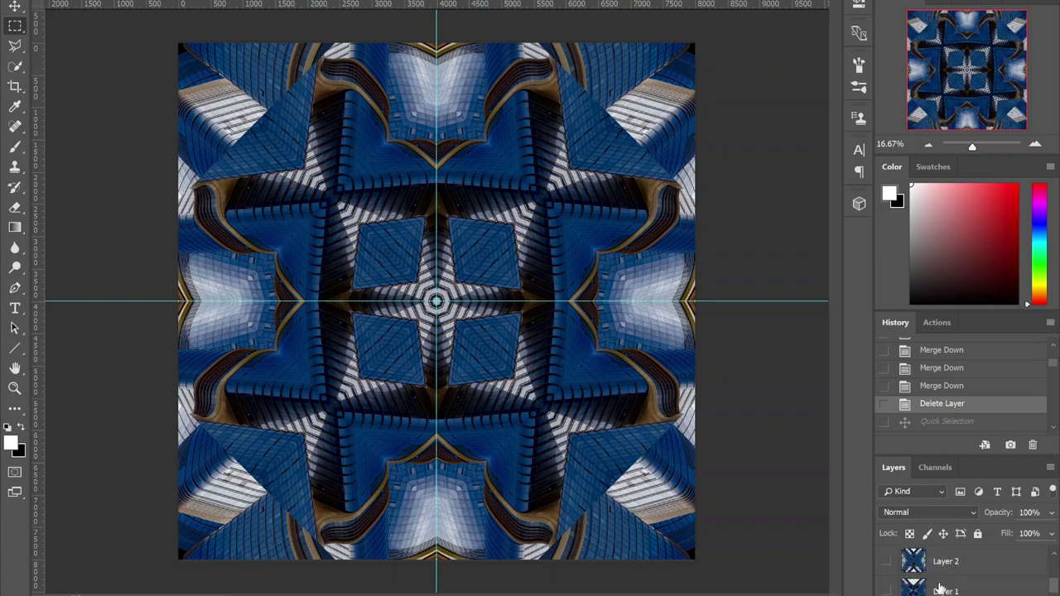
scroll(939, 573, "up", 2)
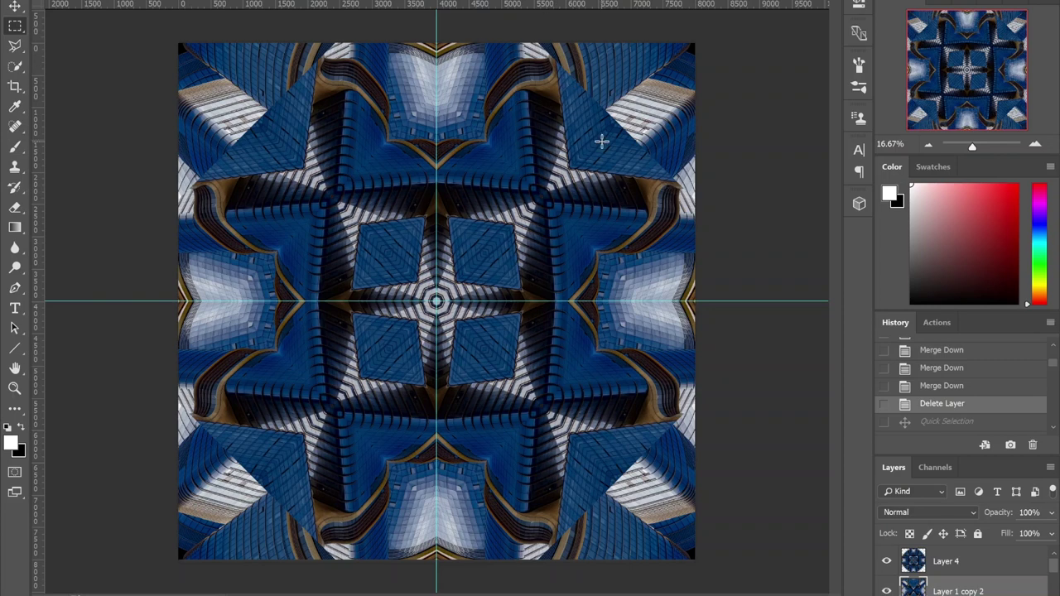
Step: Restore the later Move state, then the second Merge Down to return the four corner tiles
scroll(940, 389, "down", 1)
scroll(939, 389, "down", 1)
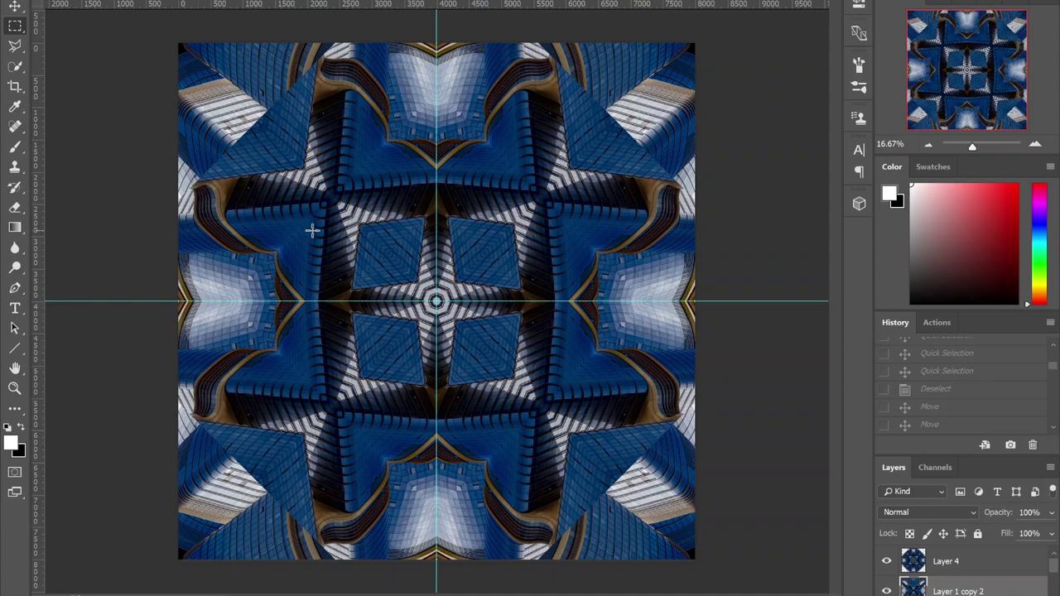
left_click(953, 419)
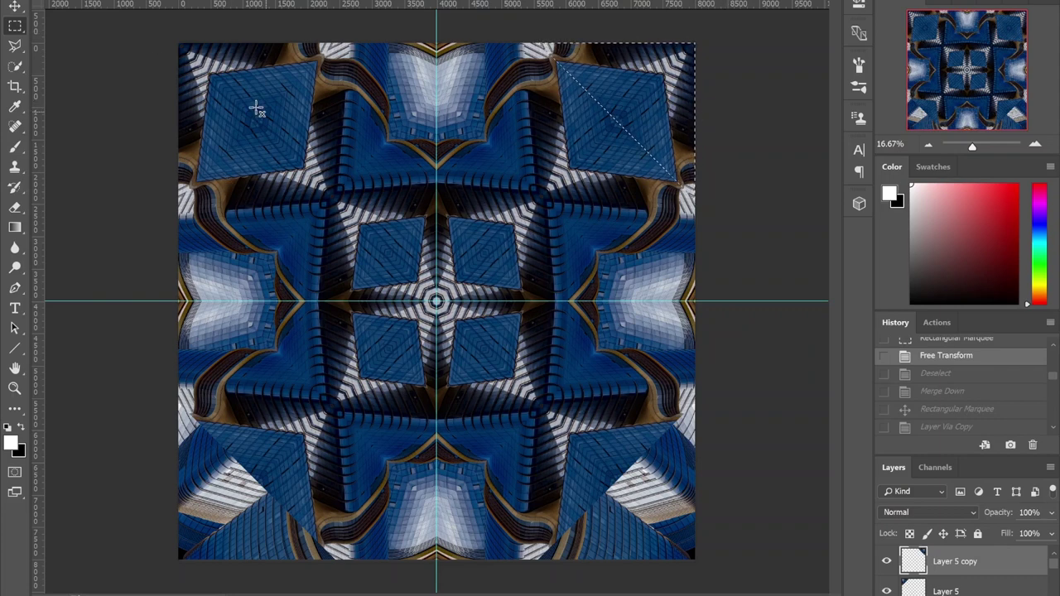
scroll(977, 398, "down", 4)
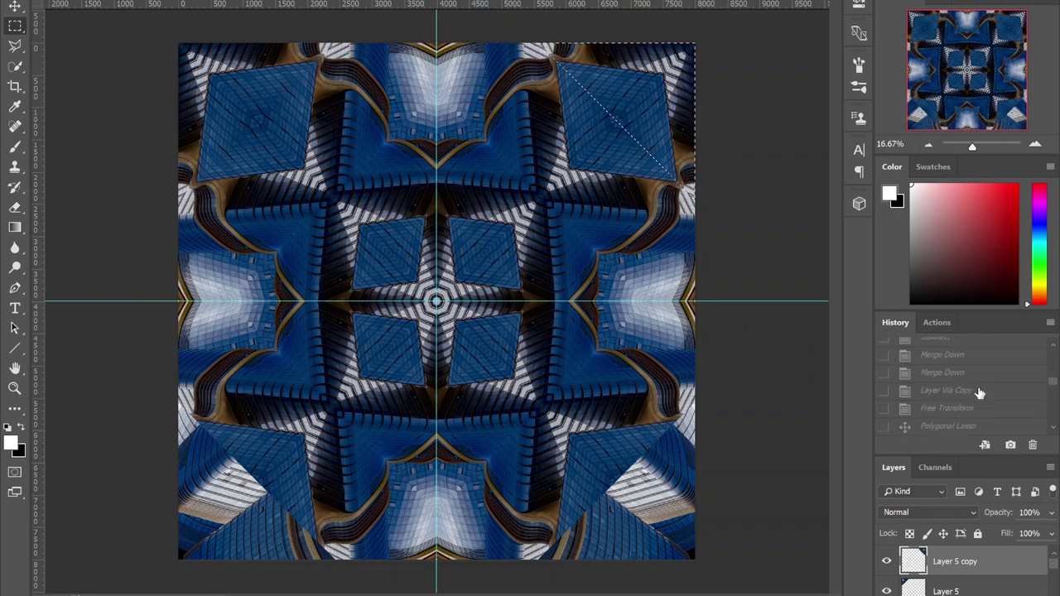
left_click(945, 372)
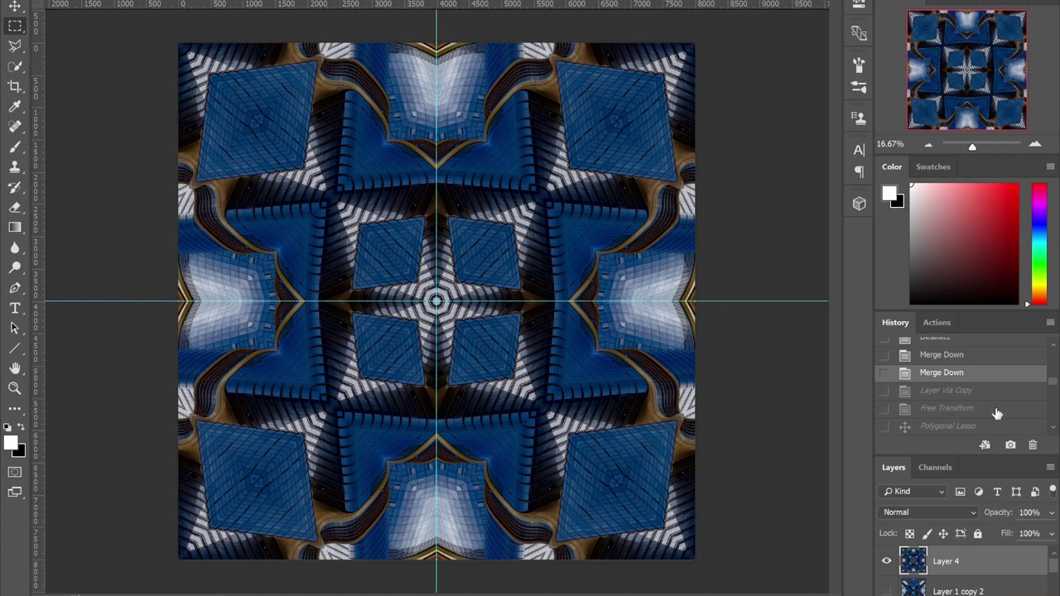
scroll(952, 373, "down", 2)
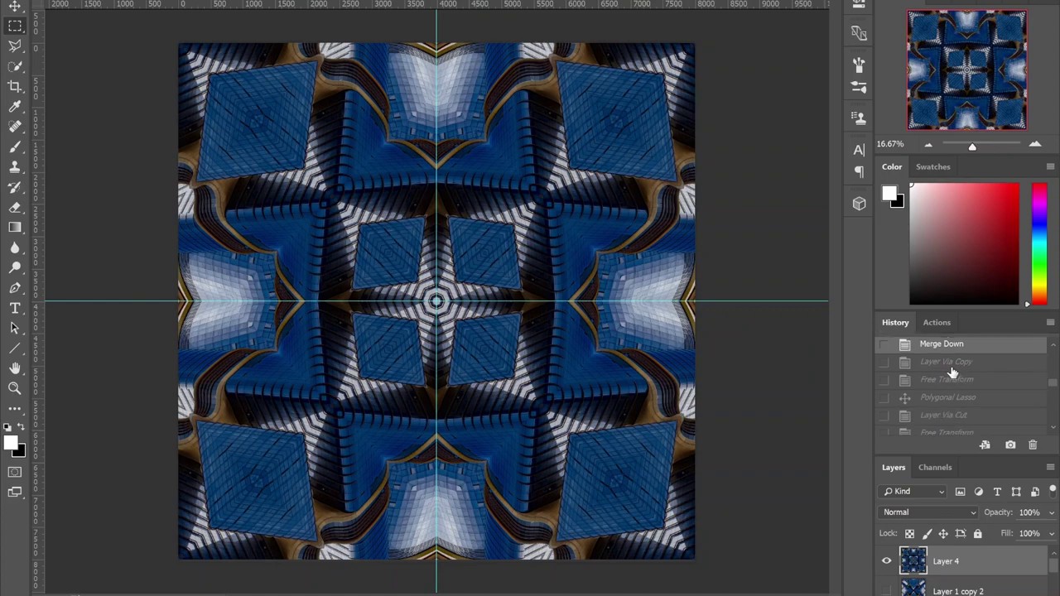
Step: Restore the Free Transform and Nudge states, redo to Deselect, hide guides, and return to Merge Down
left_click(948, 380)
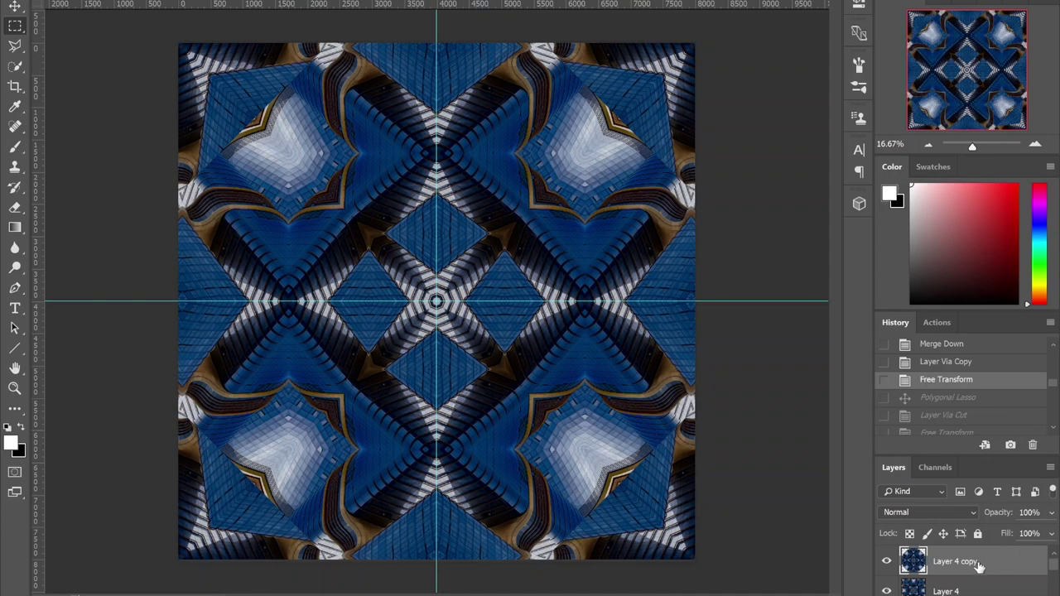
scroll(969, 426, "down", 2)
left_click(958, 410)
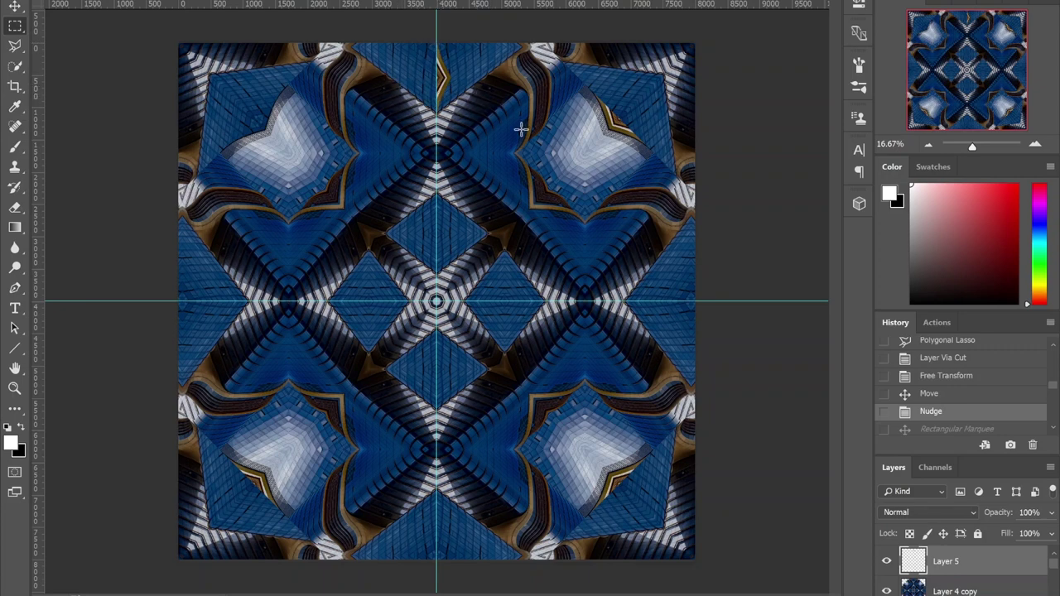
key("ctrl+shift+z")
key("ctrl+shift+z")
key("ctrl+shift+z")
key("ctrl+shift+z")
key("ctrl+semicolon")
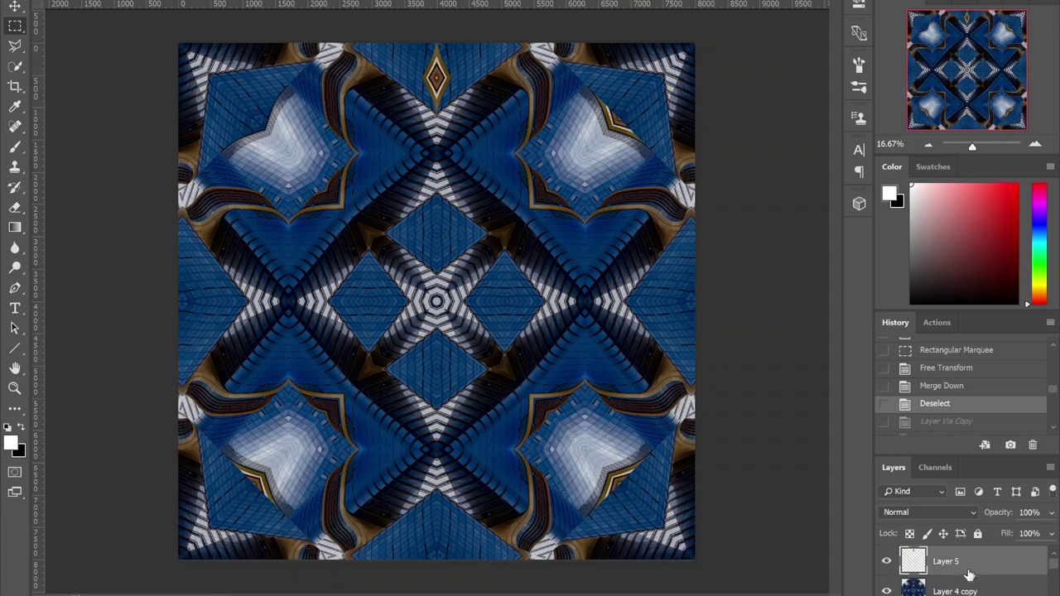
scroll(954, 390, "down", 3)
left_click(954, 389)
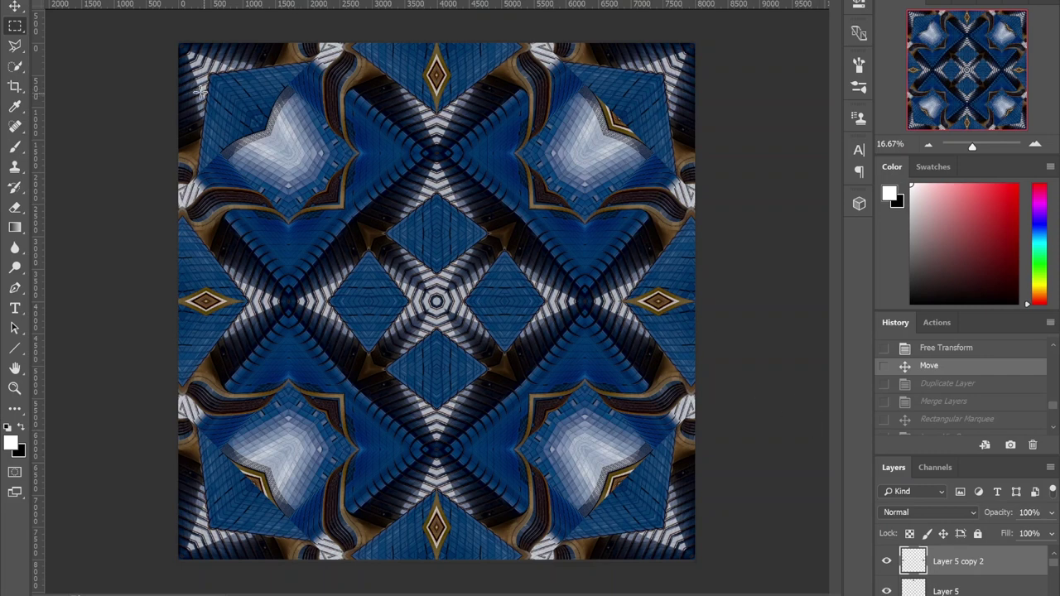
Step: Select the layer above and show the centre guides again
left_click(974, 586)
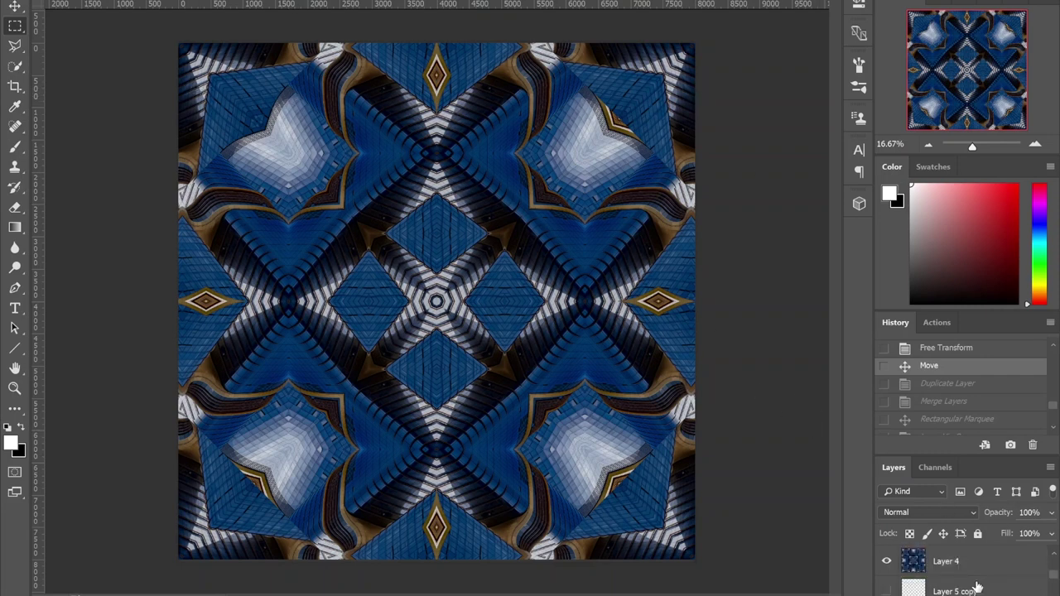
key("alt+bracketright")
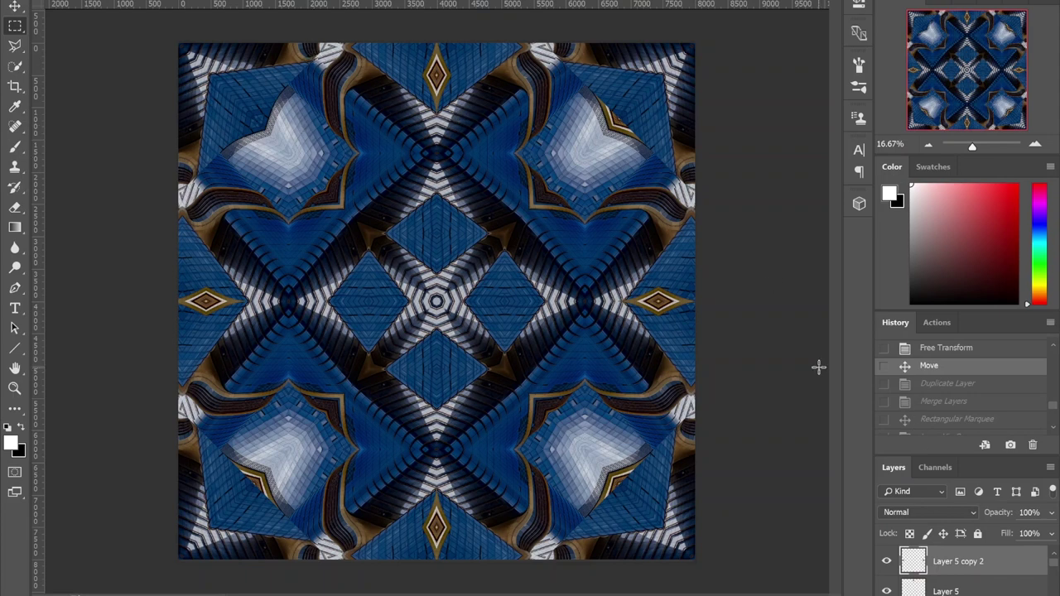
key("ctrl+semicolon")
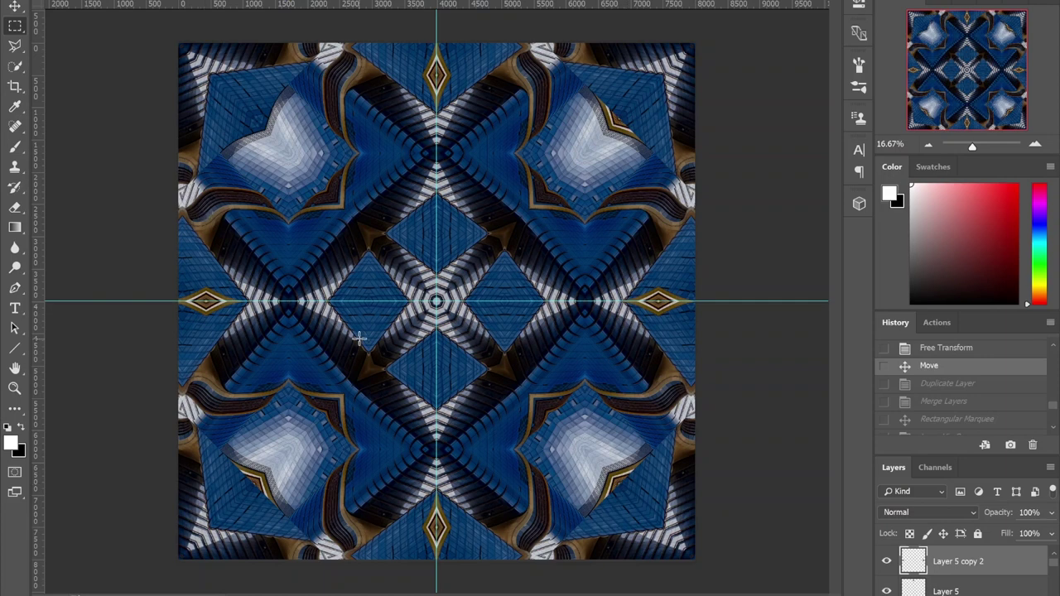
scroll(961, 403, "down", 2)
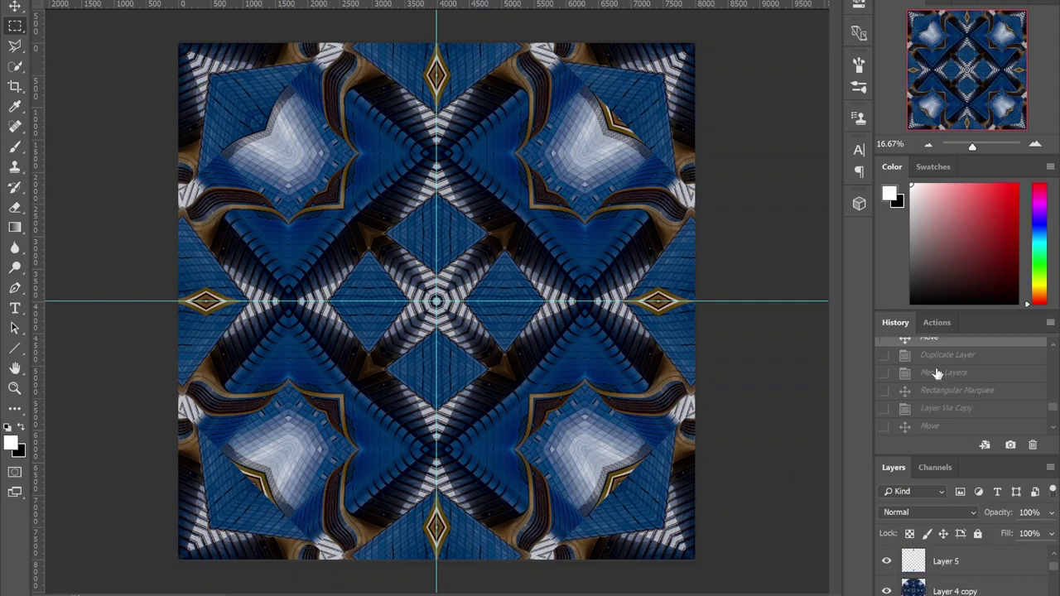
scroll(946, 420, "down", 3)
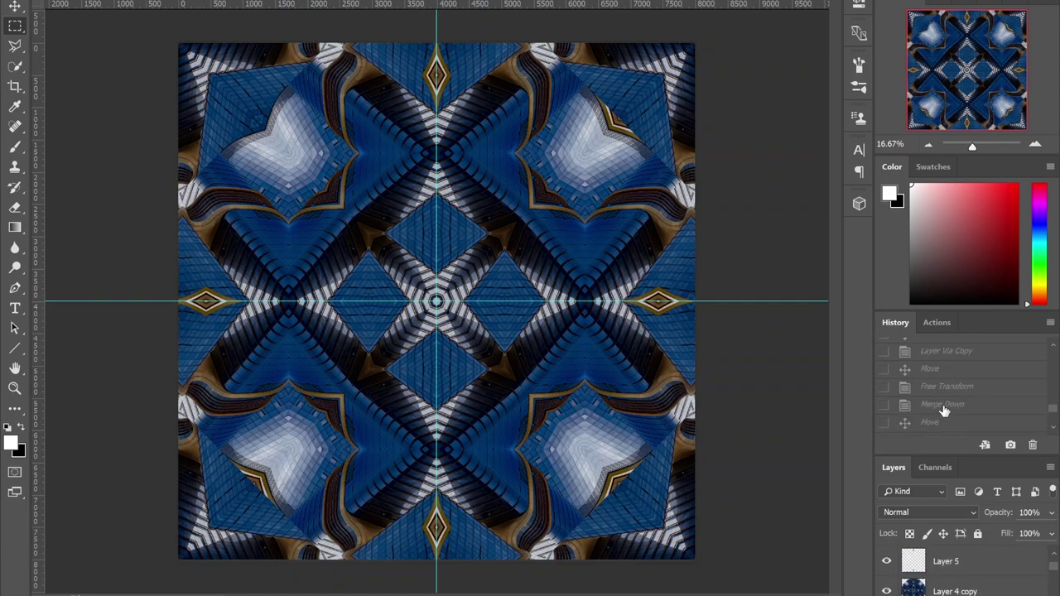
scroll(944, 410, "down", 2)
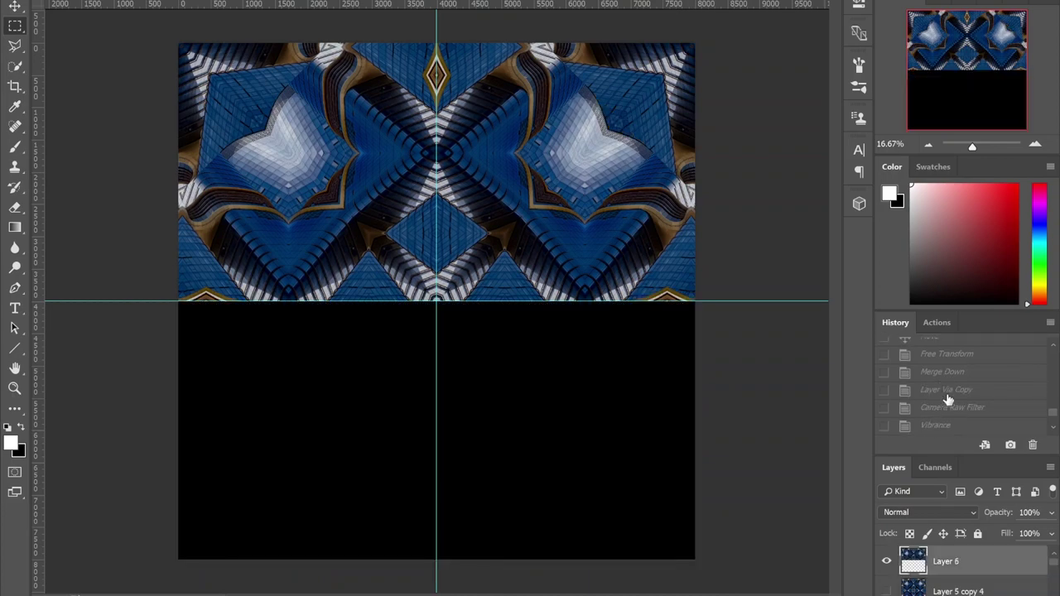
Step: Step through history to the Free Transform and Layer Via Copy states, recreating Layer 6 copy
left_click(947, 391)
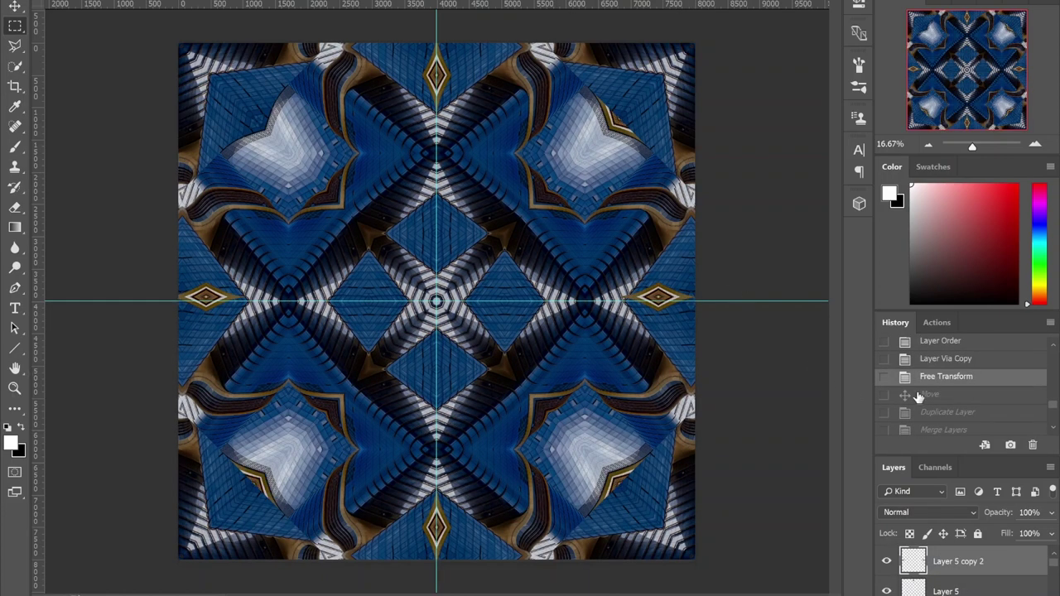
scroll(961, 410, "down", 3)
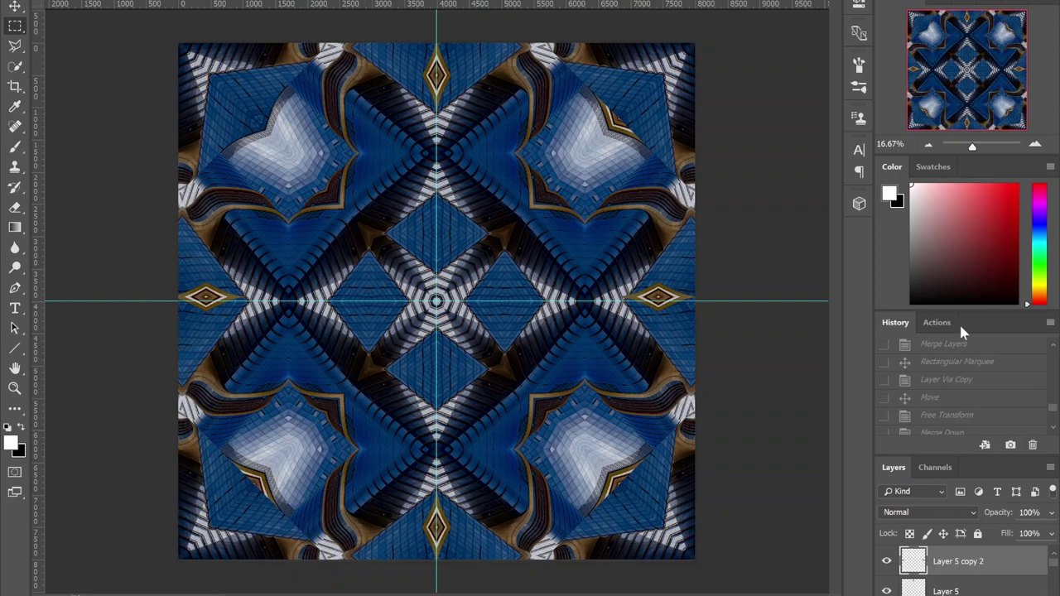
left_click(941, 396)
scroll(936, 405, "down", 2)
left_click(936, 389)
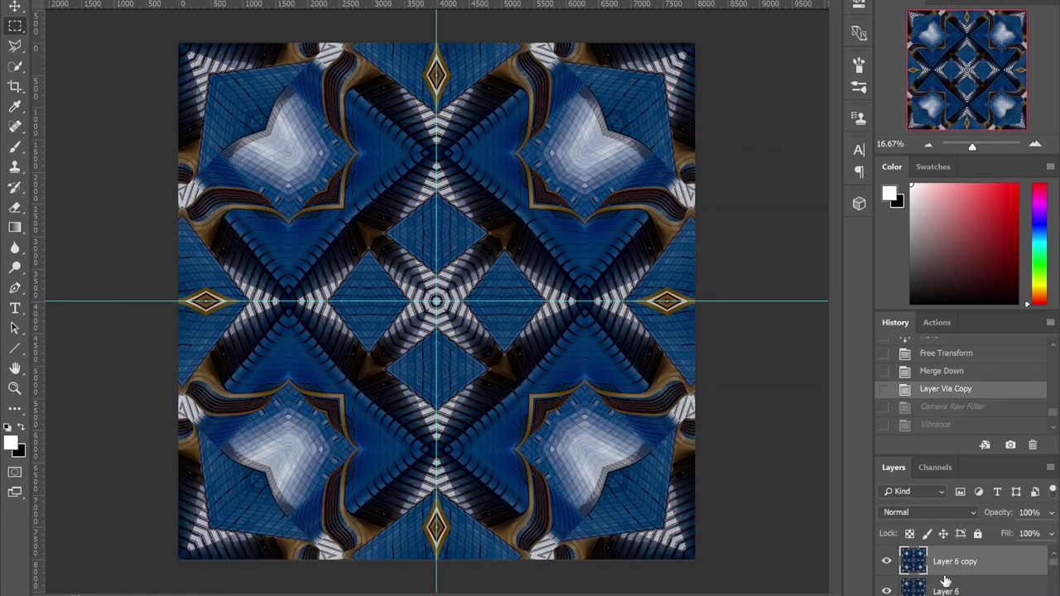
Step: Compare the teal-graded and darker blue versions, then settle on the Vibrance history state
left_click(940, 406)
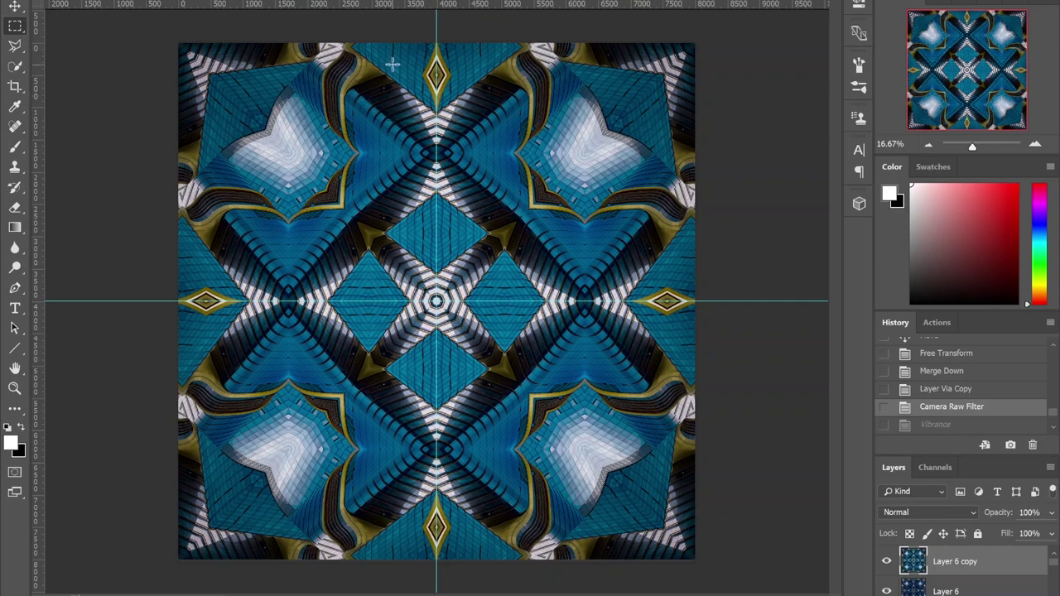
left_click(952, 391)
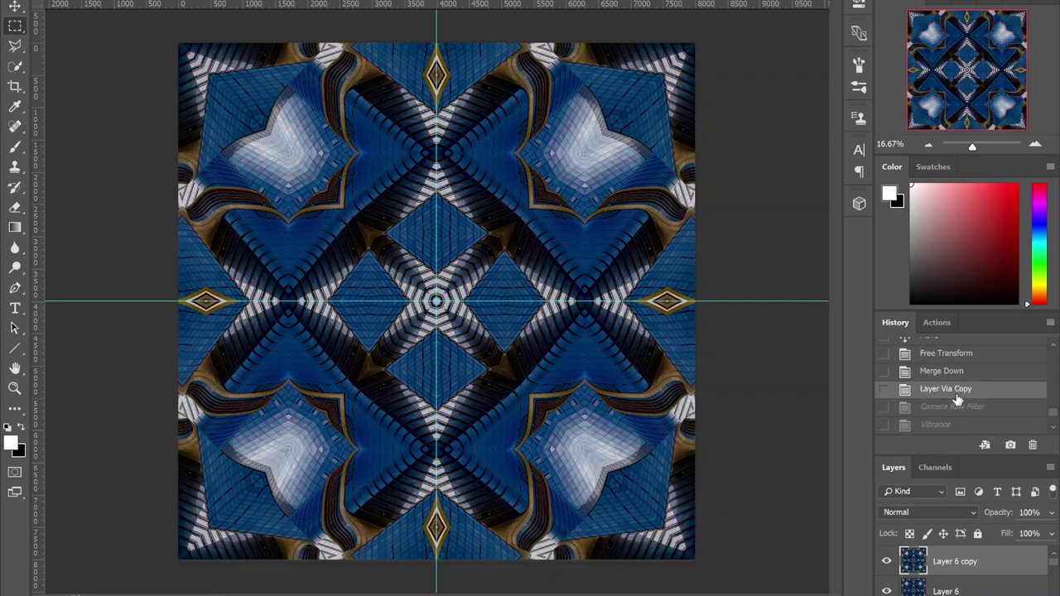
left_click(952, 406)
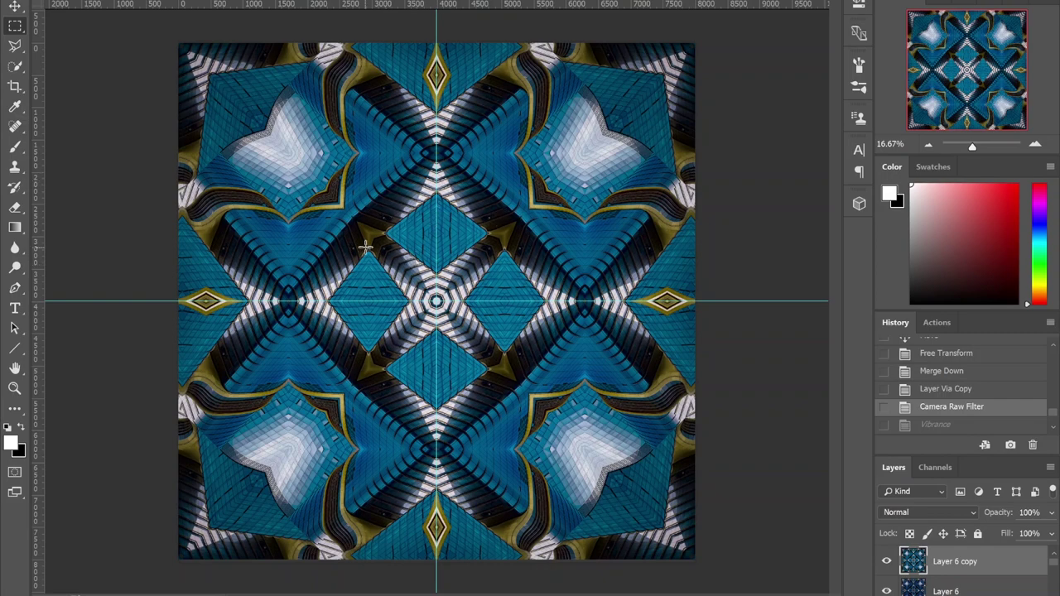
left_click(941, 402)
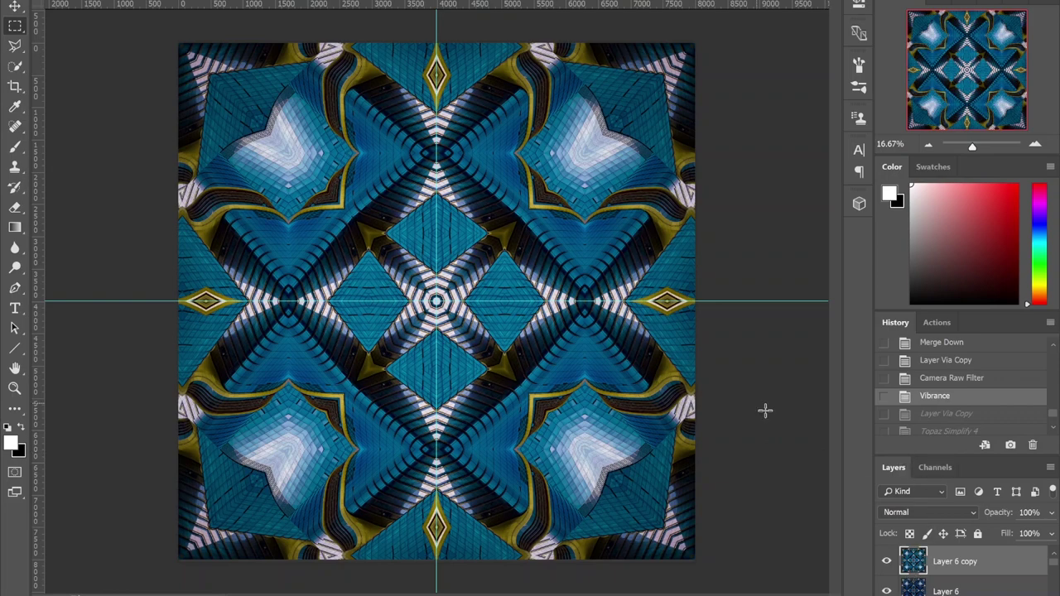
scroll(953, 414, "down", 1)
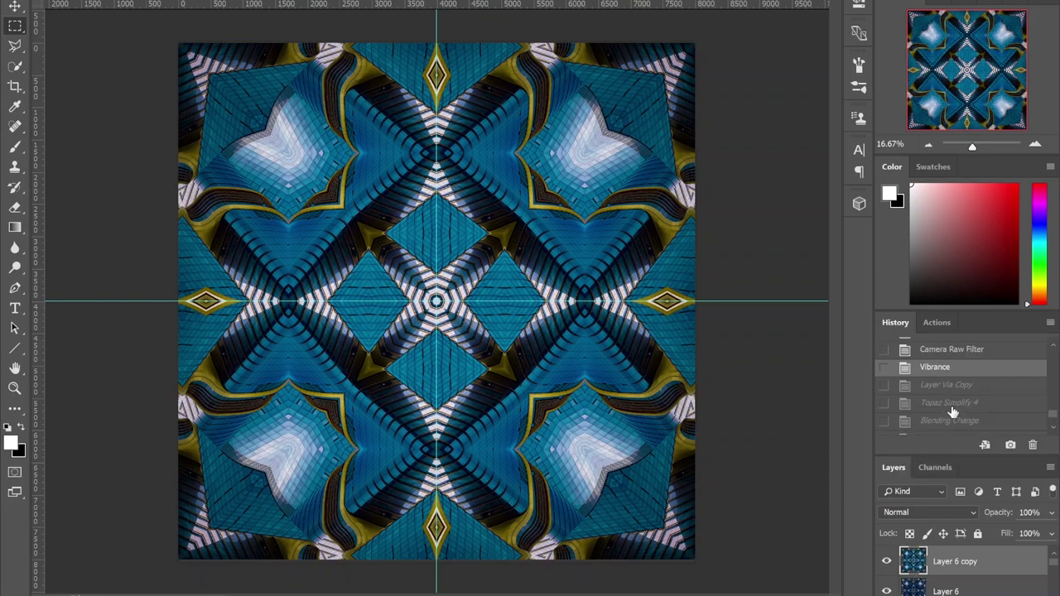
Step: Restore the Topaz Simplify 4 line-art state and zoom in, panning toward the upper-left of the pattern
left_click(952, 406)
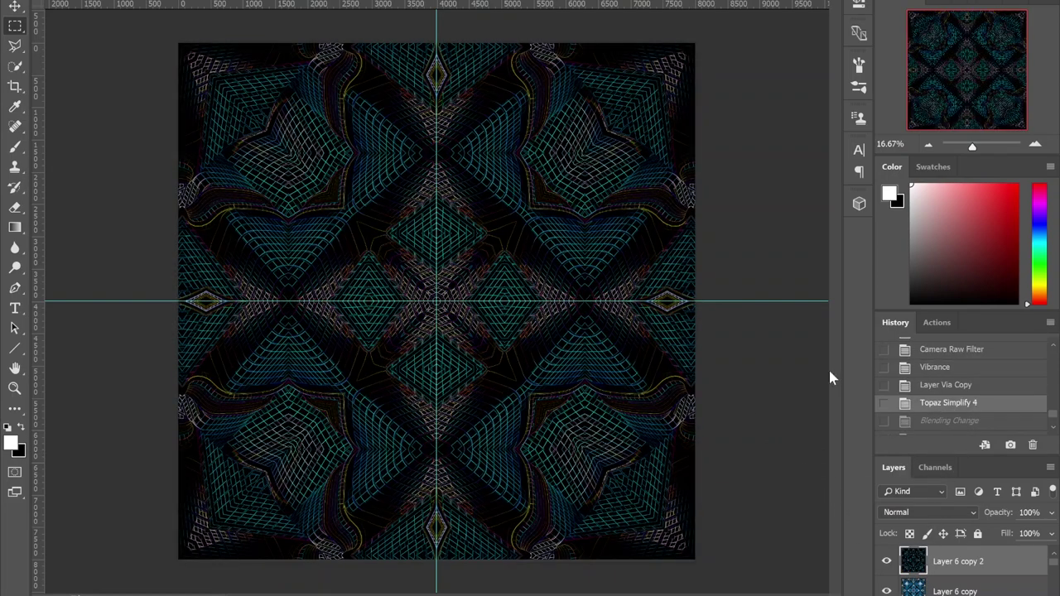
left_click(1037, 146)
left_click(1037, 146)
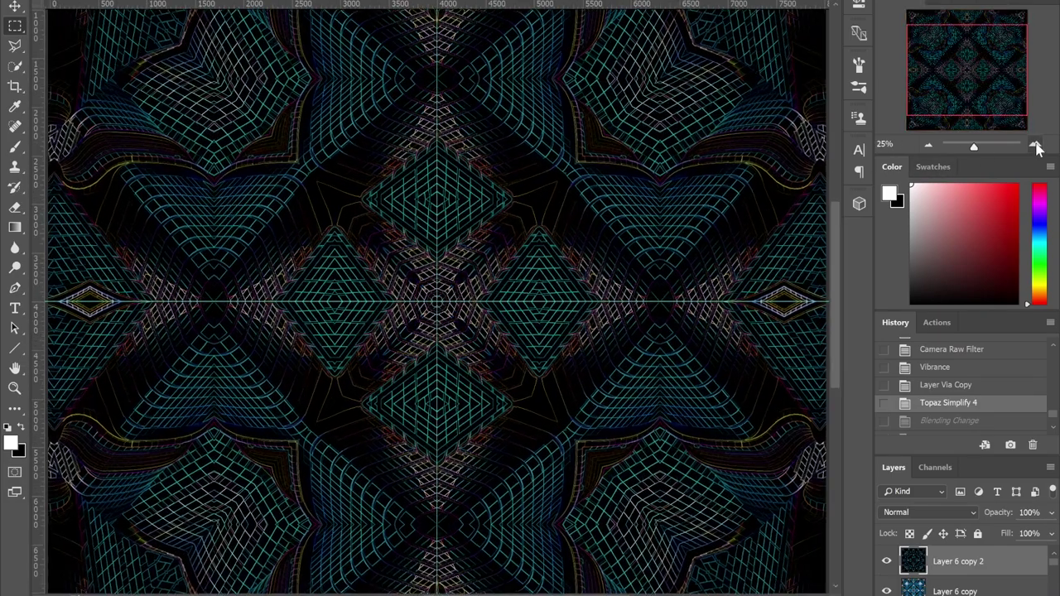
left_click(1037, 146)
left_click(1037, 146)
left_click(1037, 146)
left_click(1037, 145)
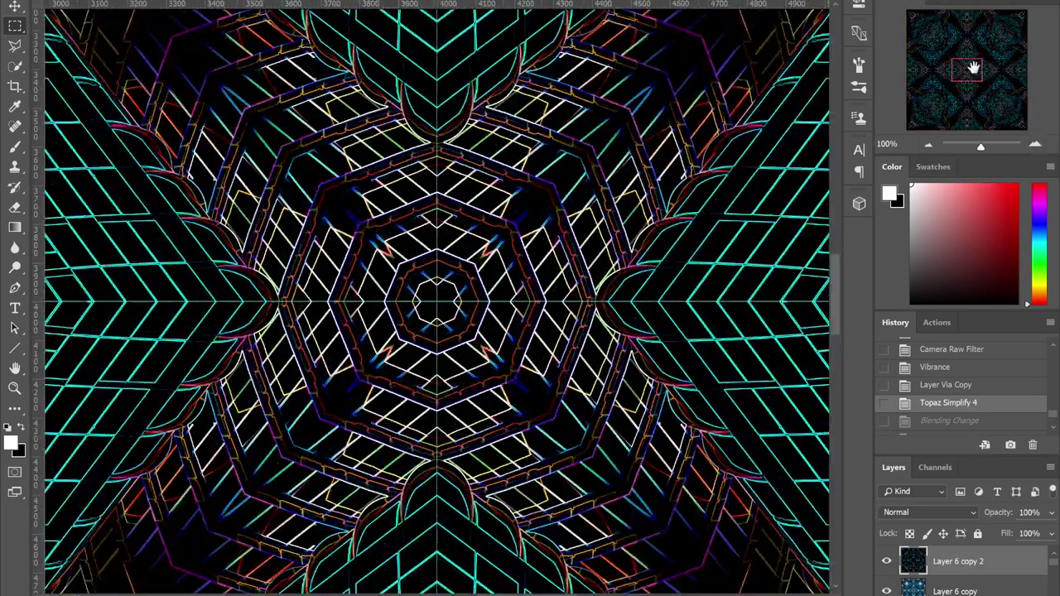
mouse_move(973, 69)
left_mouse_down()
mouse_move(941, 50)
mouse_move(957, 33)
mouse_move(990, 33)
mouse_move(925, 64)
mouse_move(916, 37)
mouse_move(952, 45)
mouse_move(961, 75)
mouse_move(932, 95)
mouse_move(919, 87)
mouse_move(903, 69)
mouse_move(913, 17)
mouse_move(972, 21)
mouse_move(955, 63)
left_mouse_up()
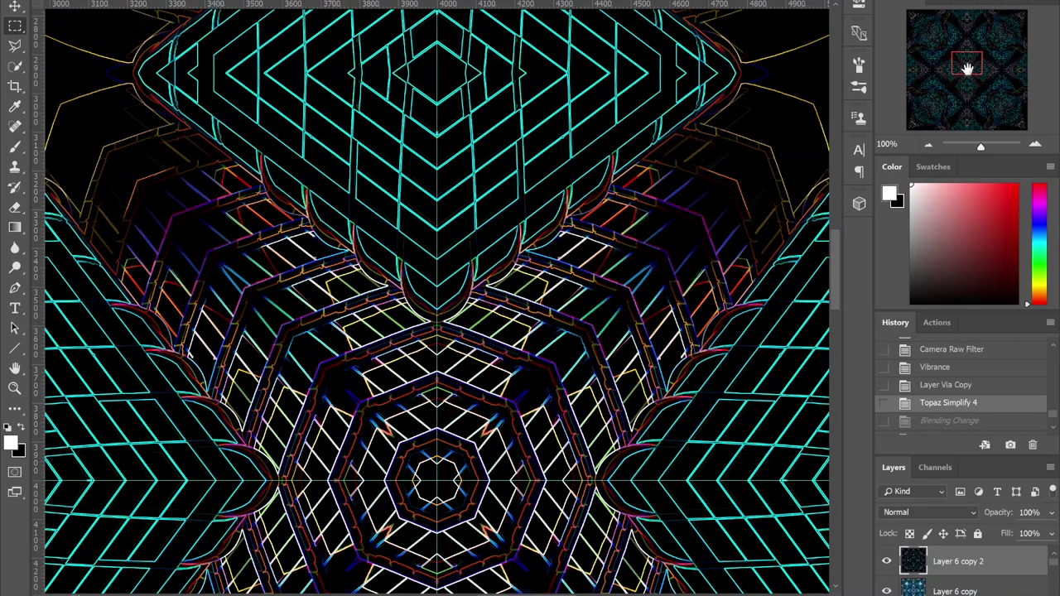
left_click_drag(966, 68, 935, 47)
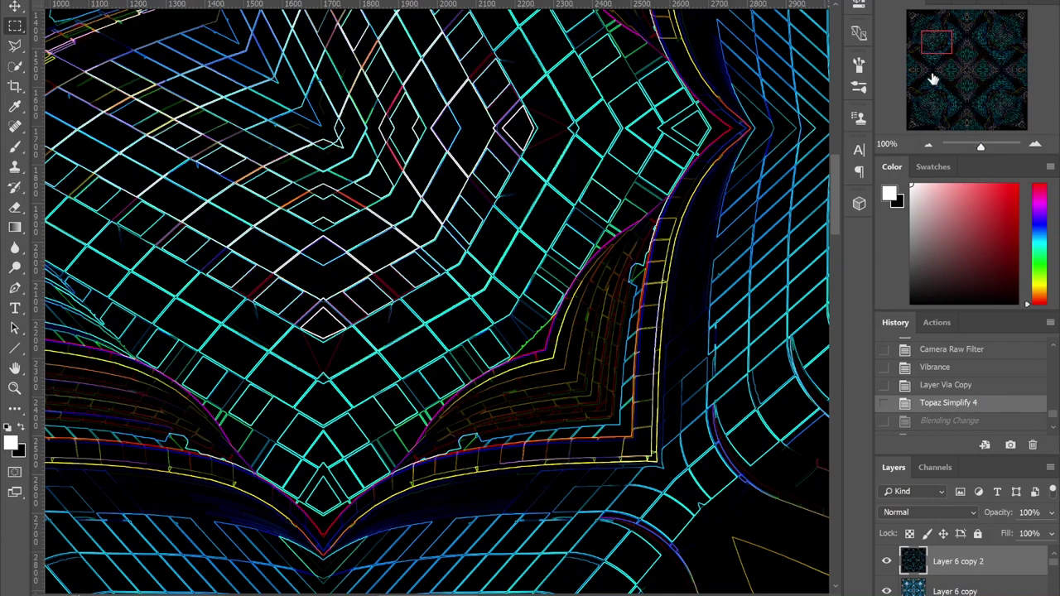
Step: Toggle Layer 6 copy 2 to compare with the photo, then zoom close on the neon lines and back out
left_click(886, 562)
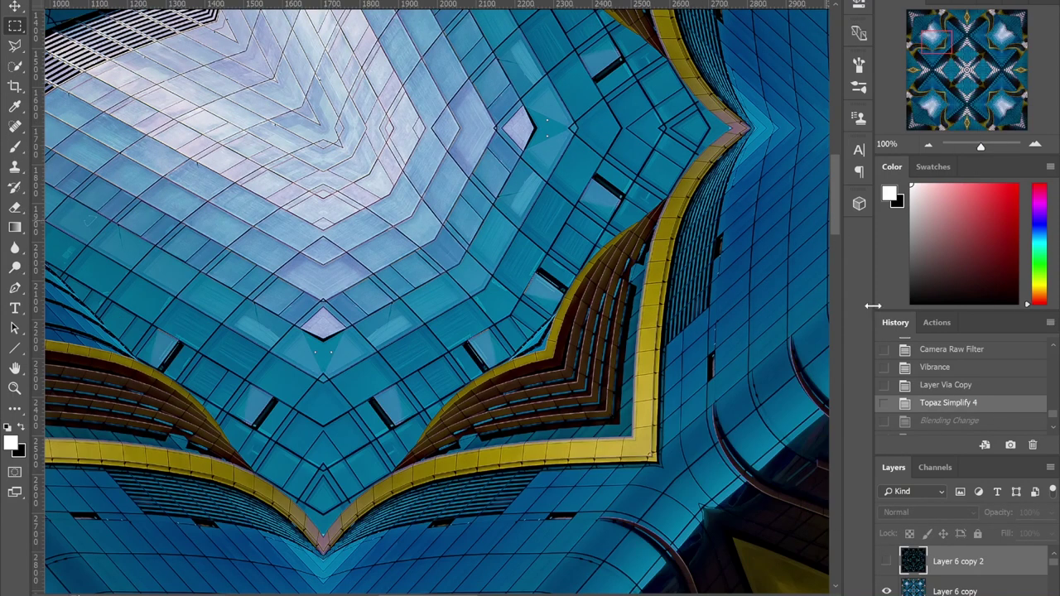
left_click(887, 562)
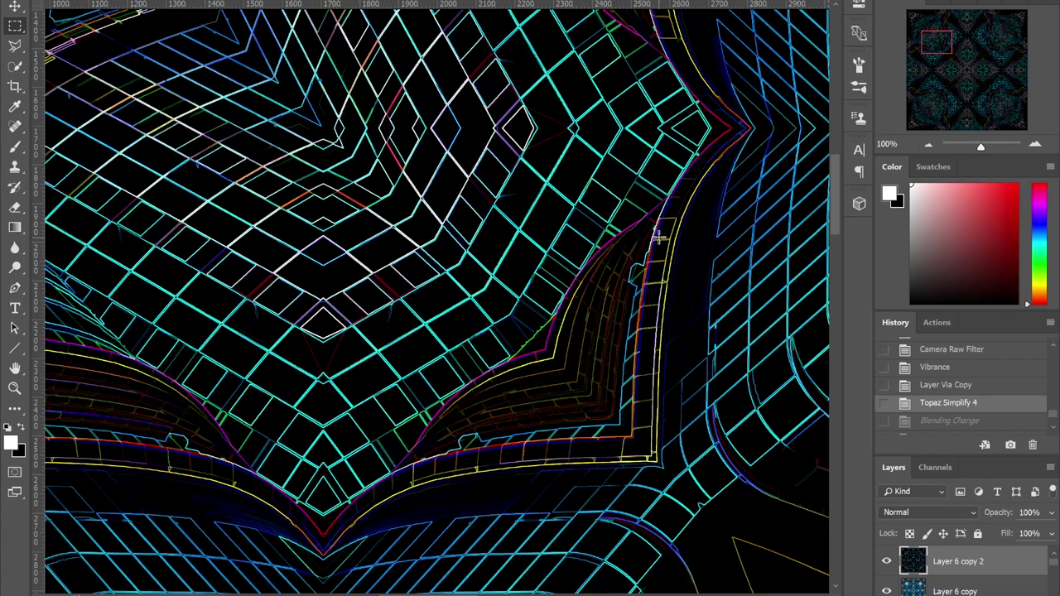
left_click_drag(981, 148, 998, 147)
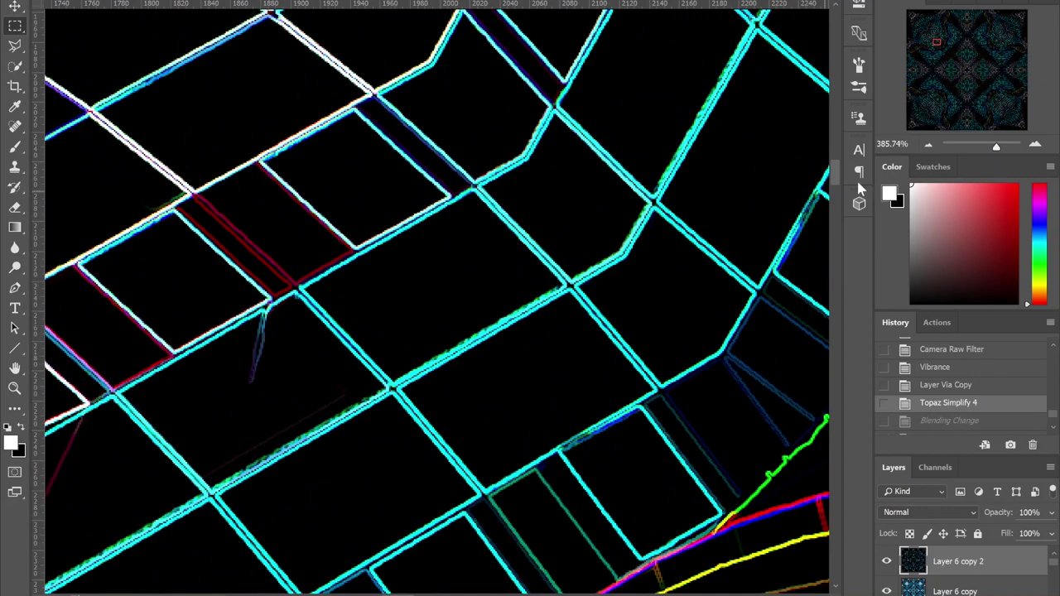
left_click(928, 145)
left_click(928, 145)
left_click(928, 145)
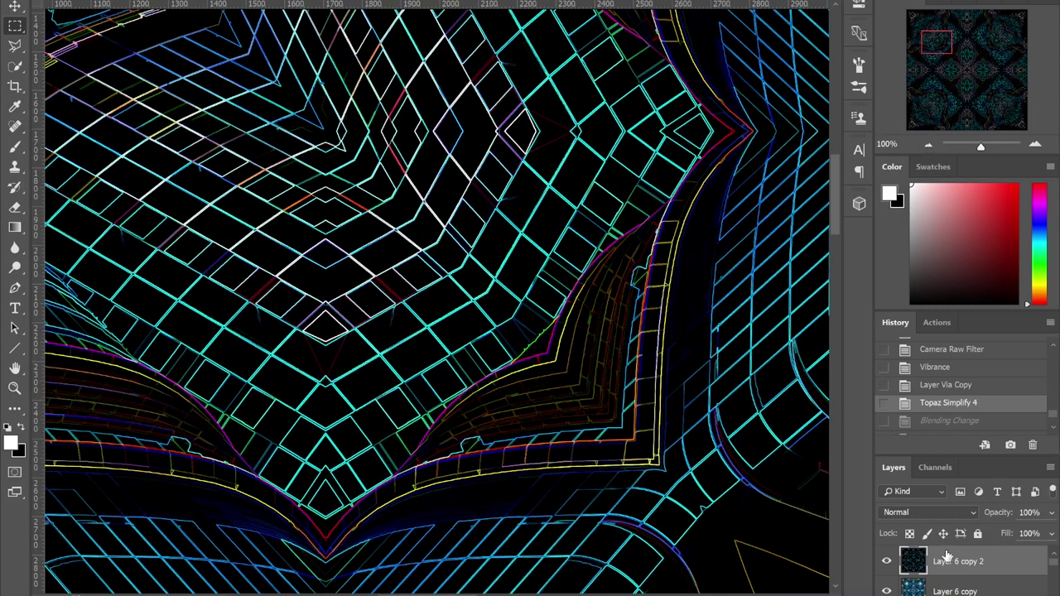
Step: Set Layer 6 copy 2 to Linear Dodge (Add) and fit the whole canvas in the window
left_click(949, 420)
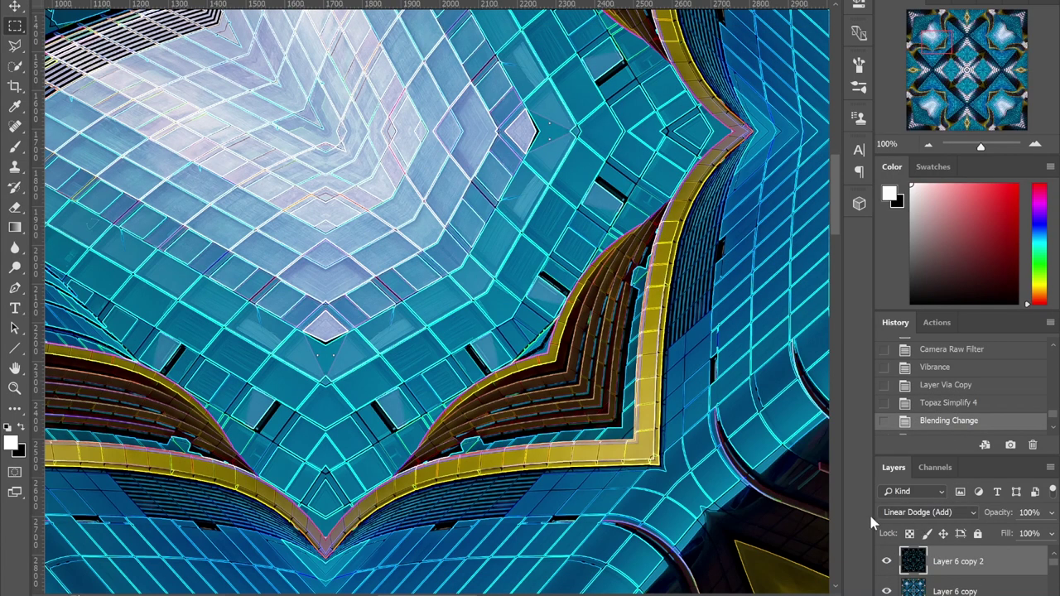
left_click(930, 147)
left_click(929, 146)
left_click(930, 146)
left_click(930, 147)
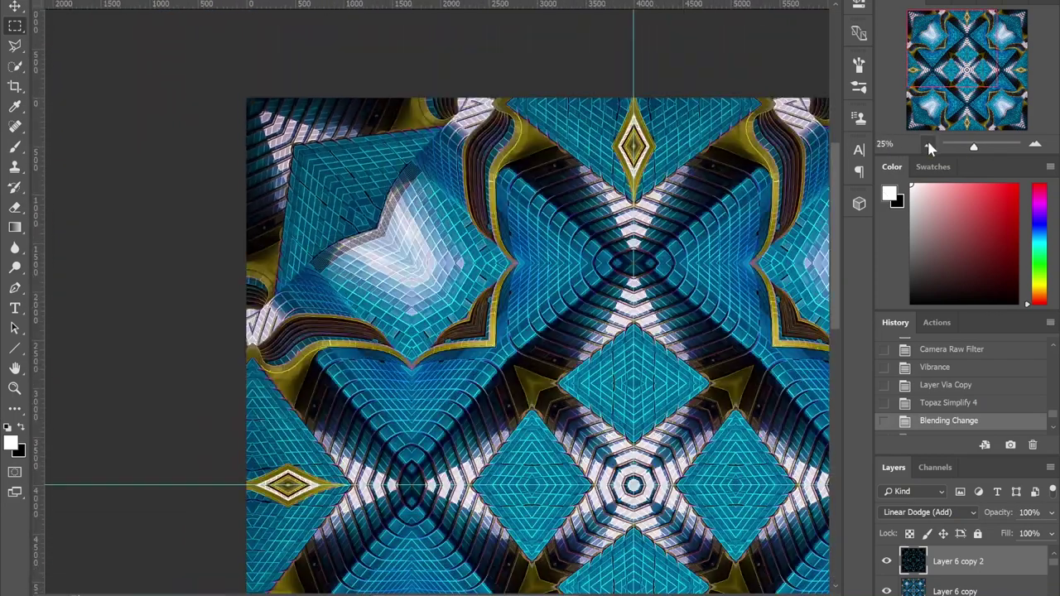
key("ctrl+0")
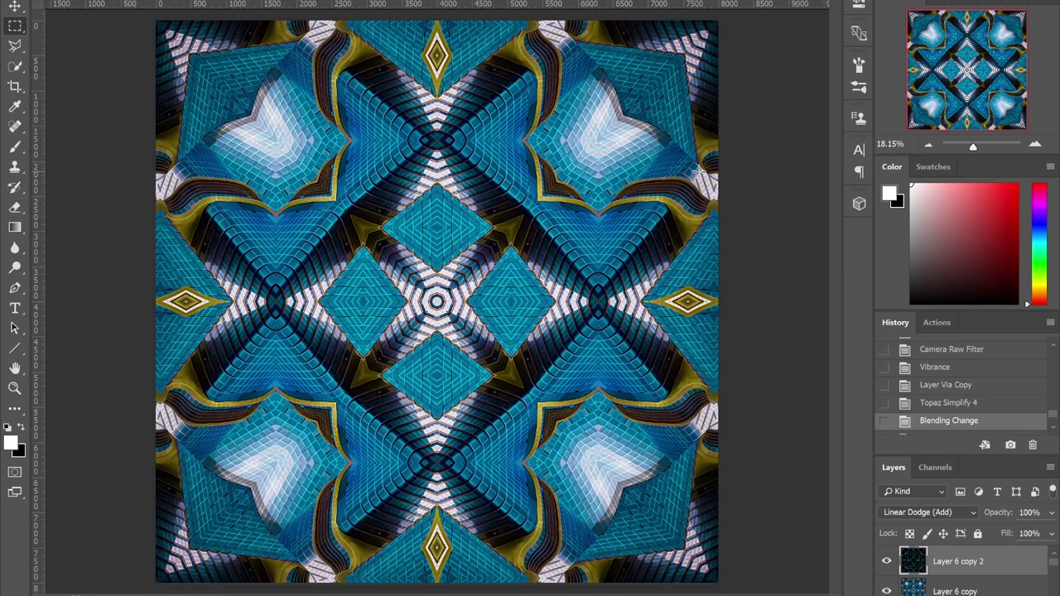
Step: Zoom and pan to inspect the glowing outlines, then return to full view
left_click_drag(973, 146, 976, 145)
left_click_drag(965, 63, 944, 92)
key("ctrl+0")
scroll(989, 385, "down", 3)
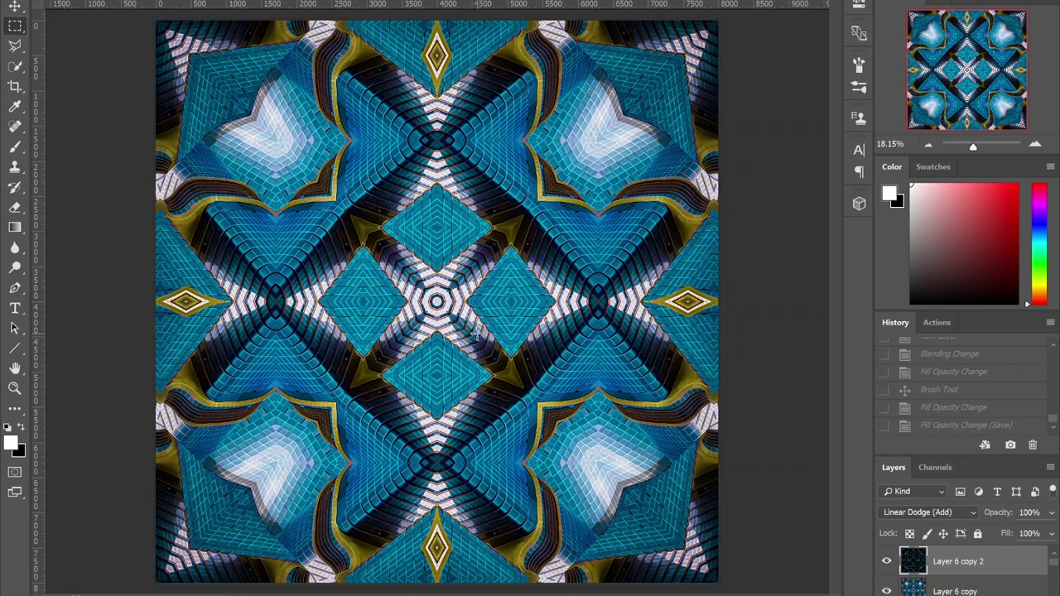
scroll(958, 366, "up", 1)
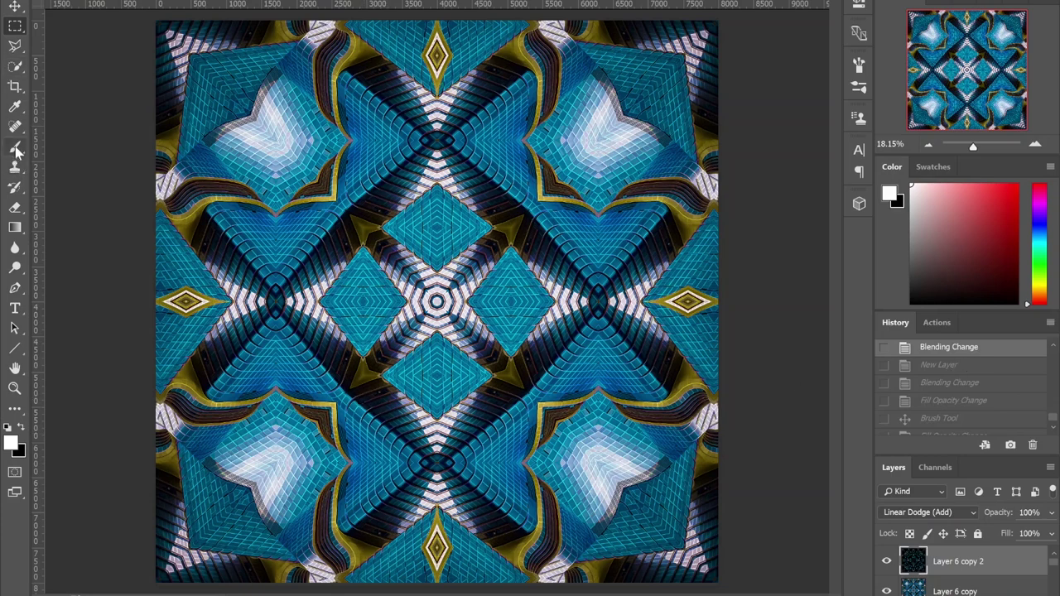
Step: Restore the new Layer 7 in Color Dodge mode at 40% fill with the centre glow painted
left_click(963, 367)
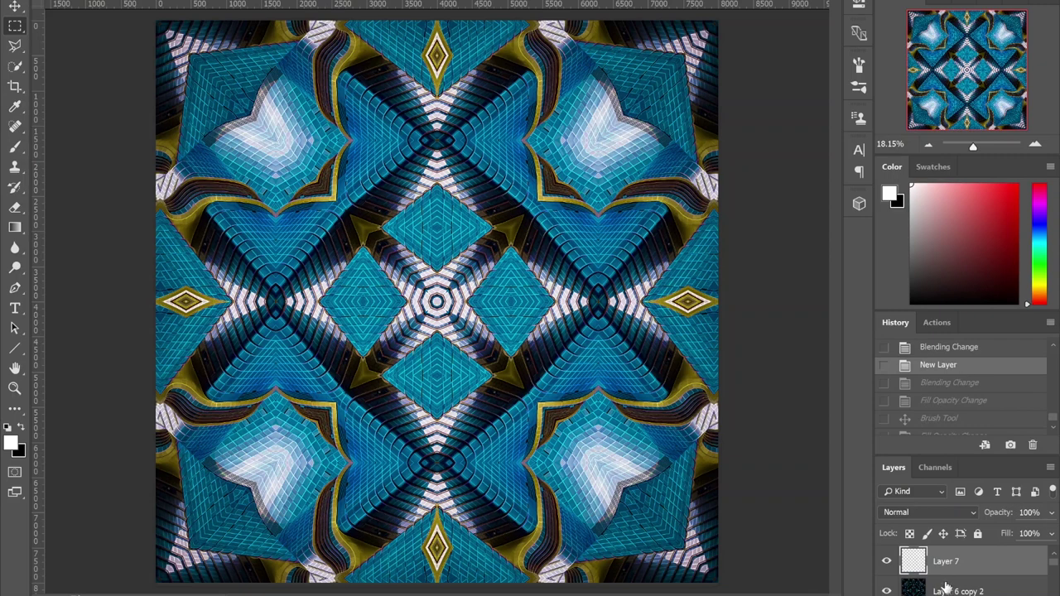
left_click(971, 385)
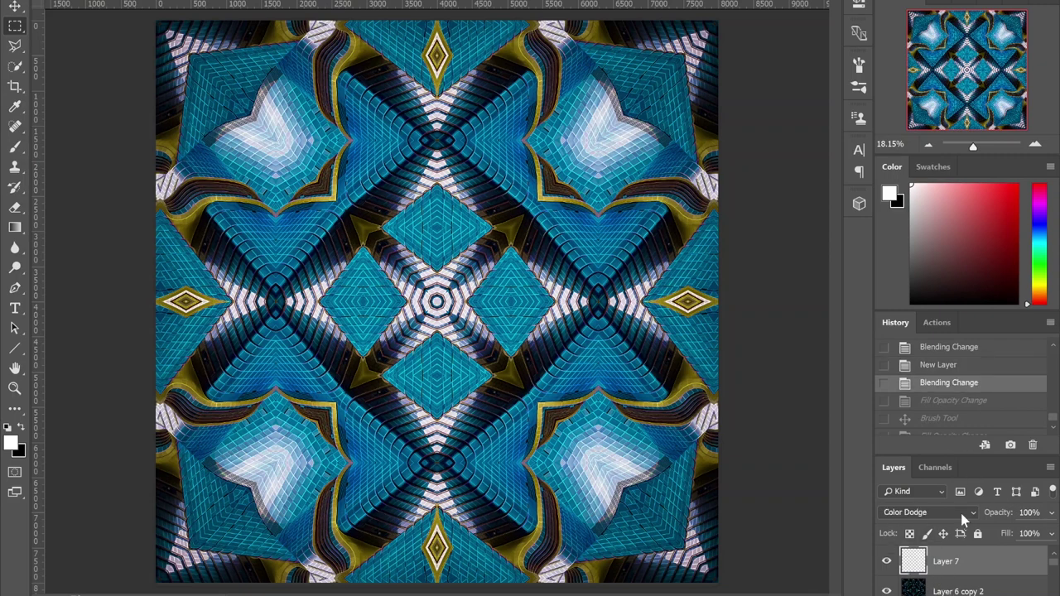
left_click(945, 406)
left_click(957, 421)
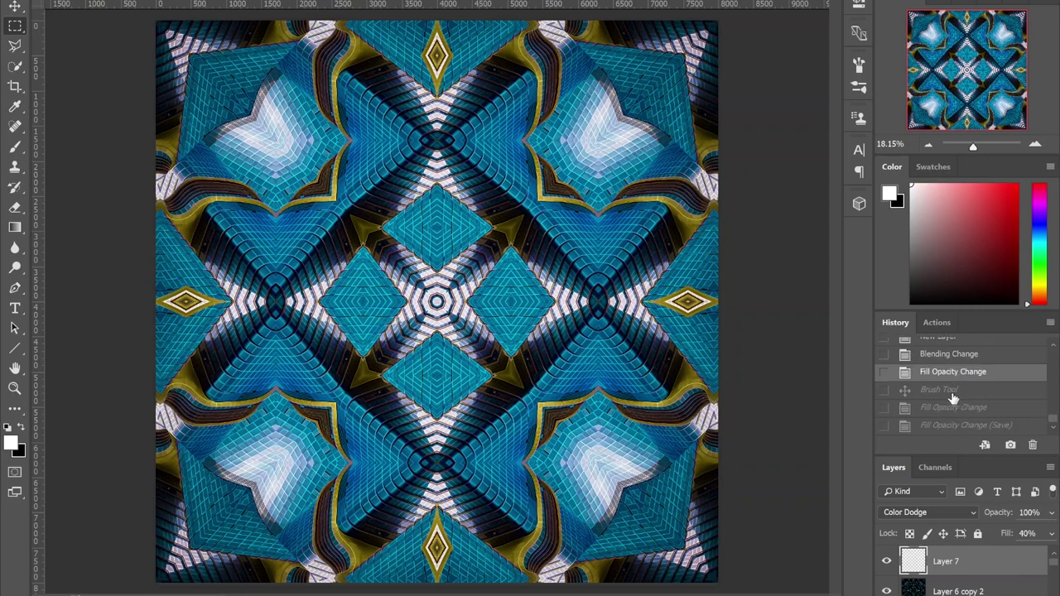
Step: Select the Brush tool, check its size and softness, and lower Layer 7's fill to 18%
left_click(15, 146)
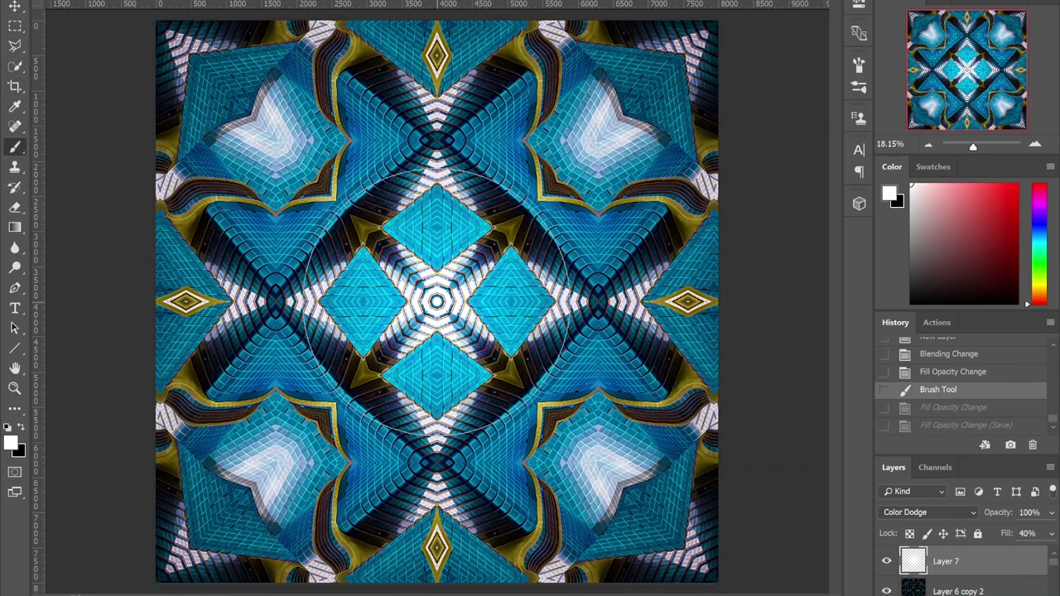
right_click(437, 302)
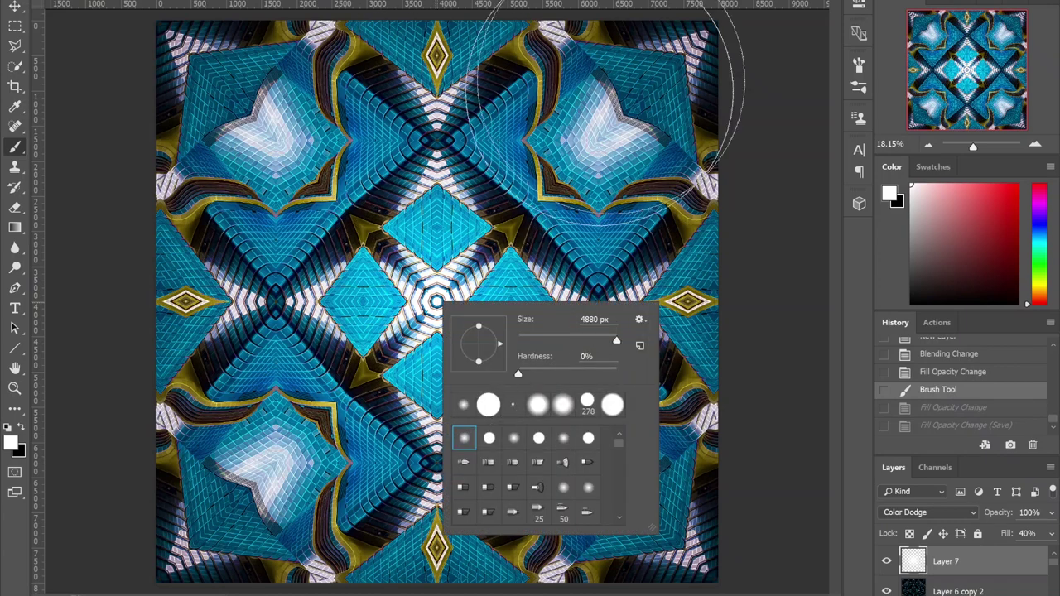
key("Escape")
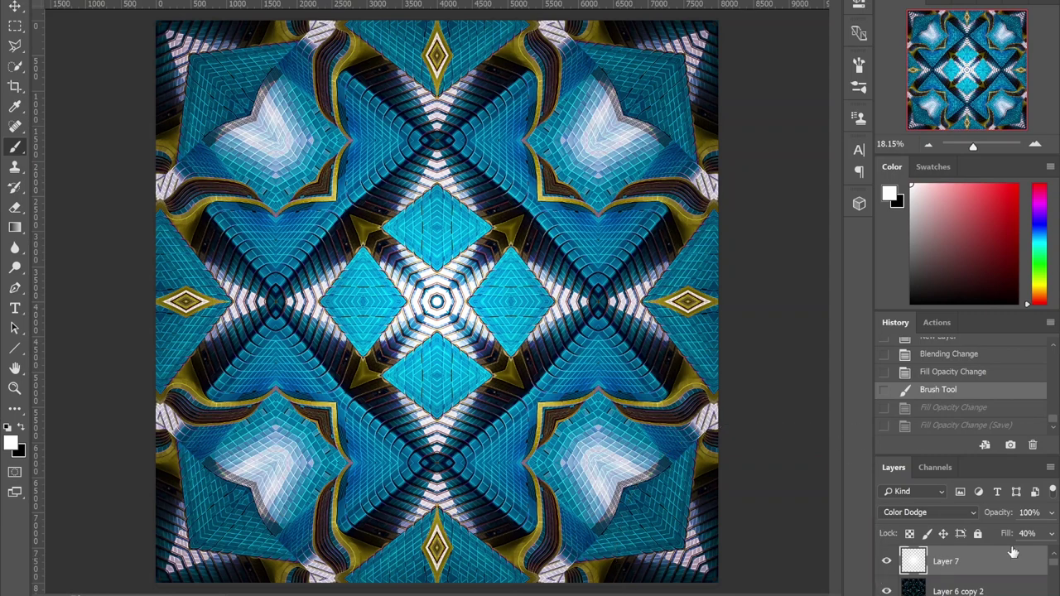
left_click(949, 408)
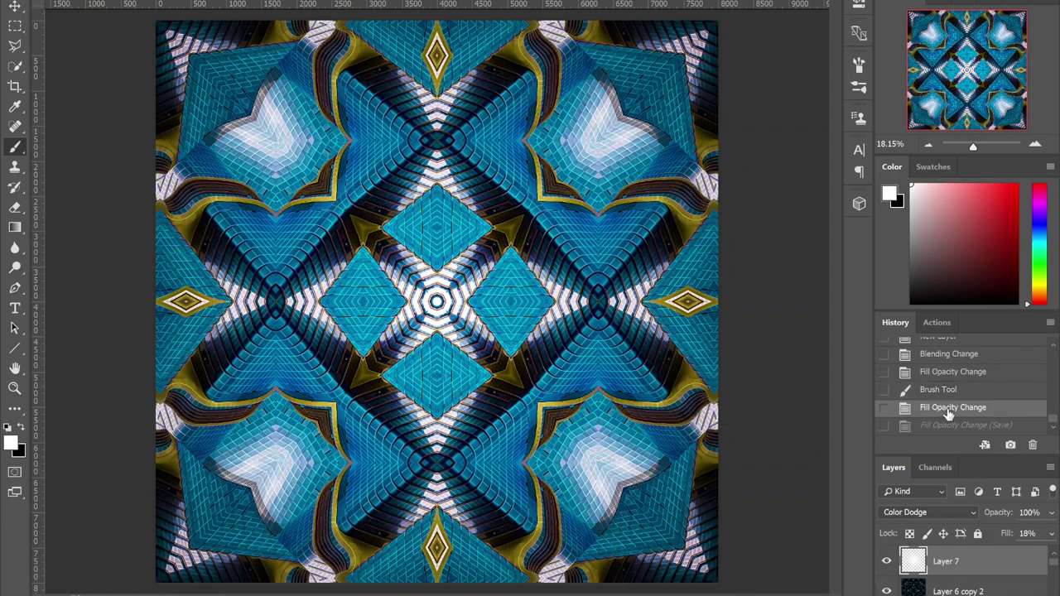
Step: Toggle Layer 7's visibility to compare the glow, leaving it visible, and switch to the Rectangular Marquee
left_click(887, 563)
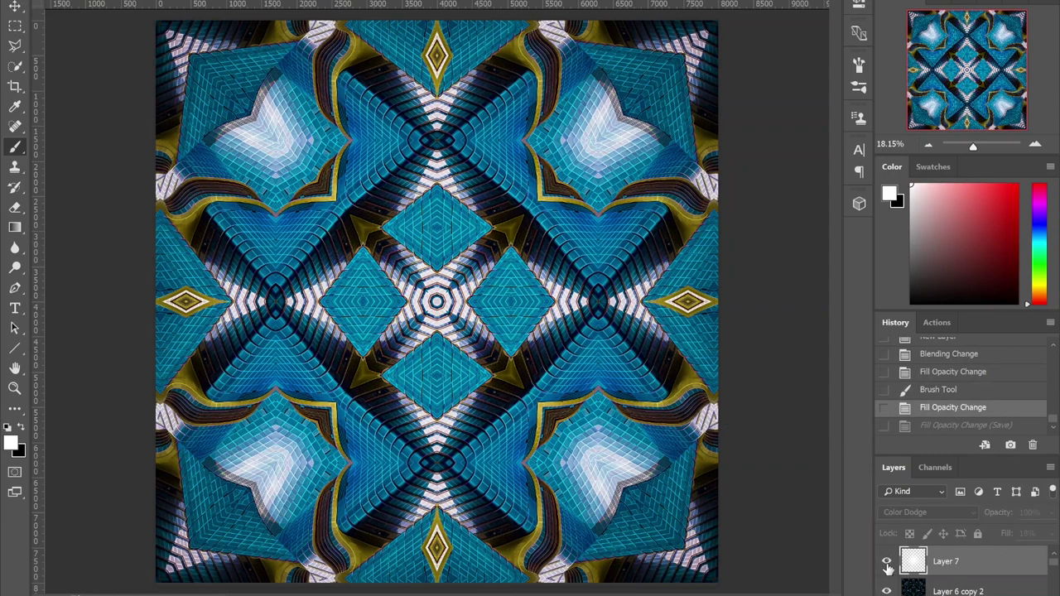
left_click(887, 563)
left_click(887, 563)
left_click(887, 563)
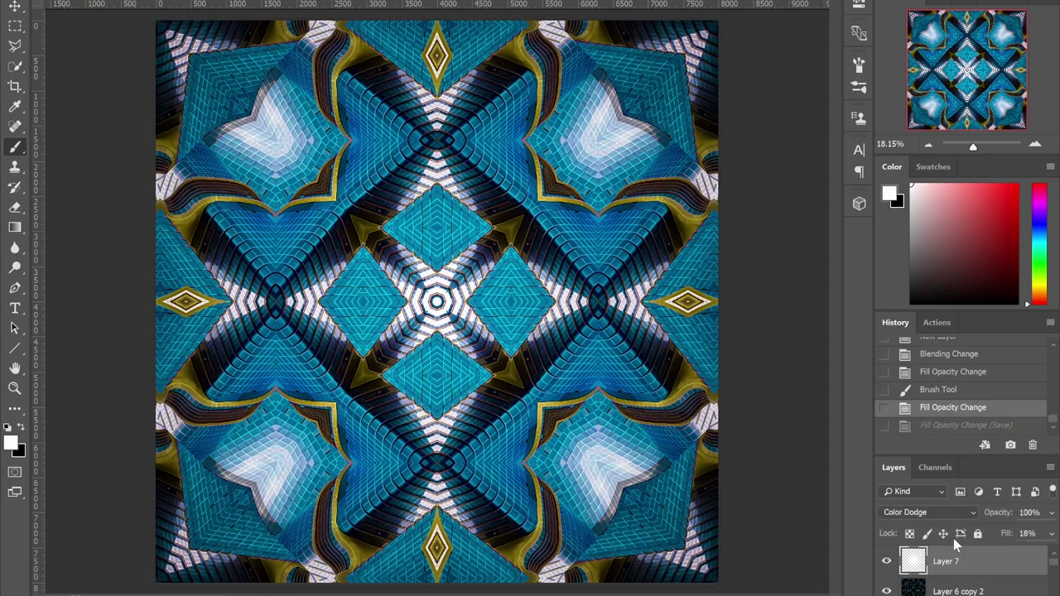
key("m")
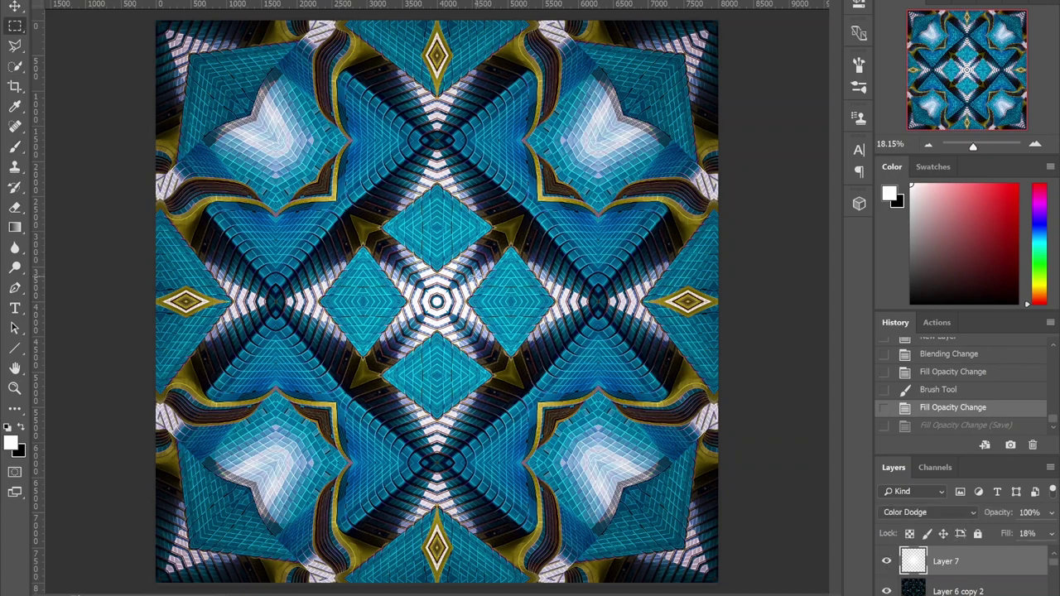
mouse_move(973, 146)
left_mouse_down()
mouse_move(995, 148)
mouse_move(974, 151)
left_mouse_up()
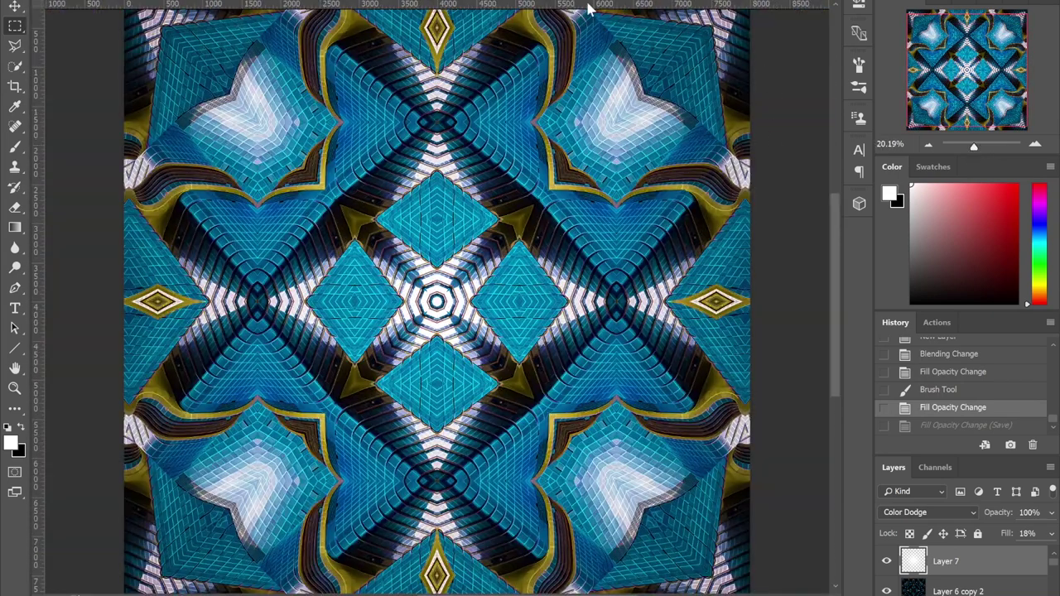